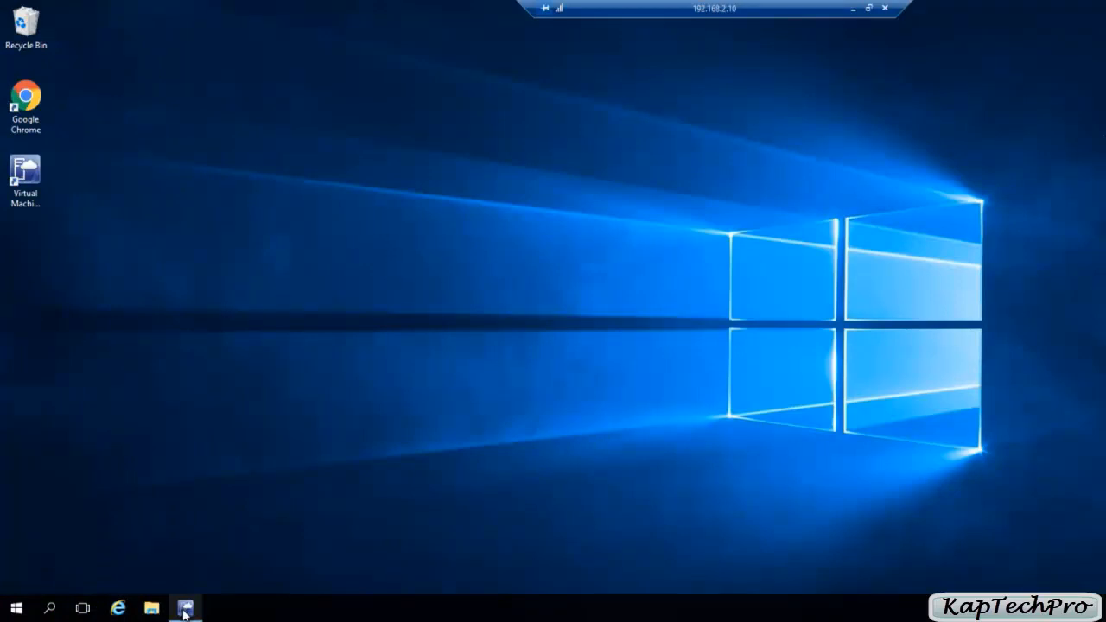
# Step: Open Server Manager and start adding roles and features to the local server
pyautogui.click(184, 609)
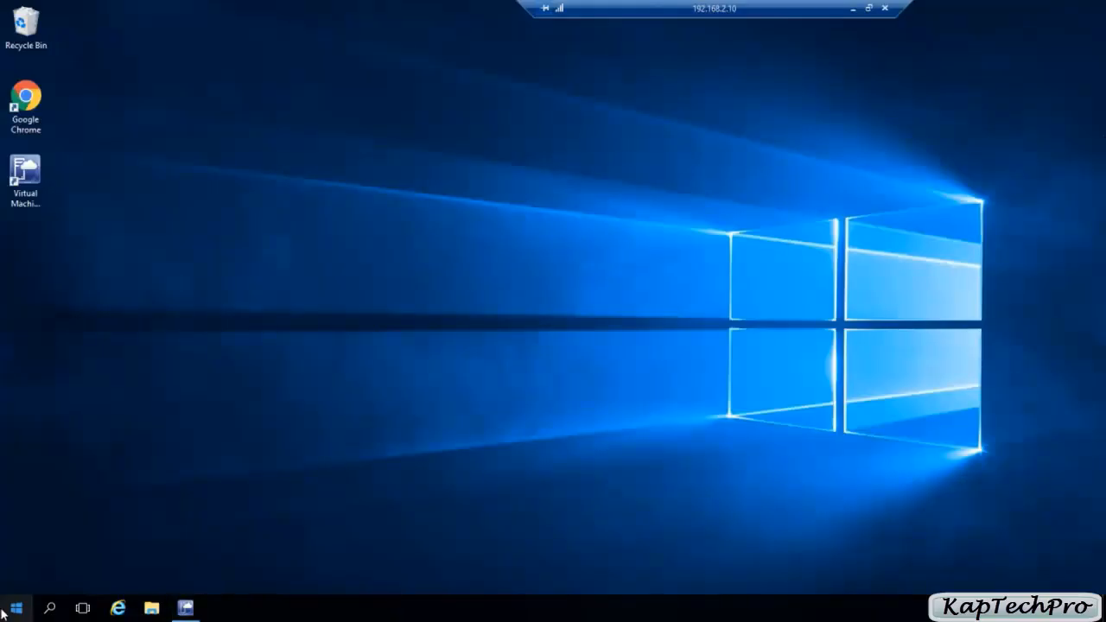
pyautogui.click(13, 609)
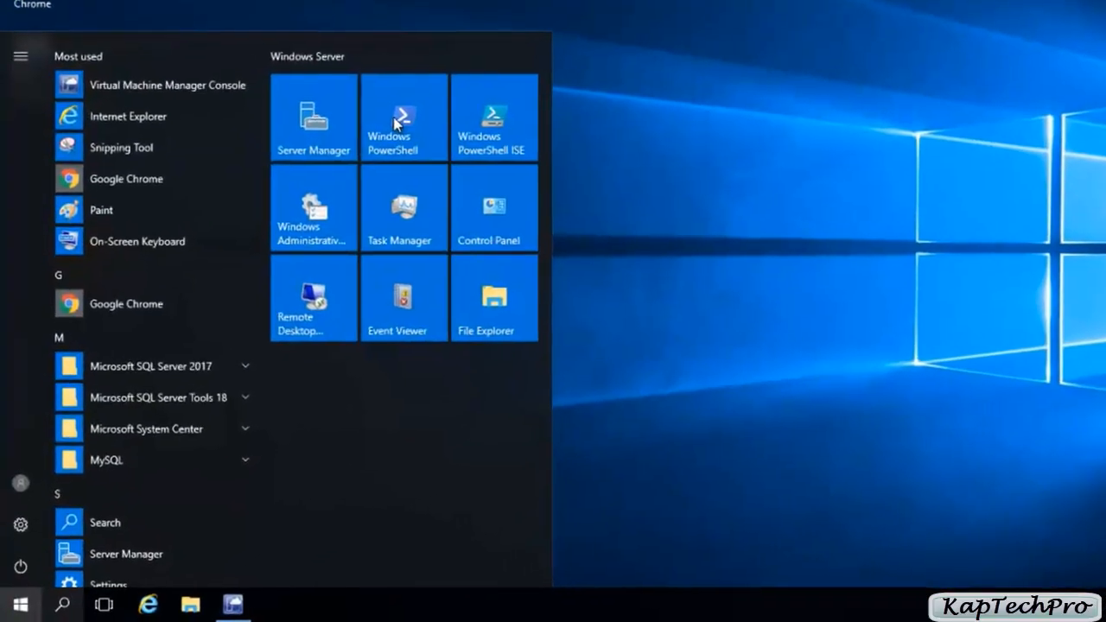
pyautogui.click(249, 221)
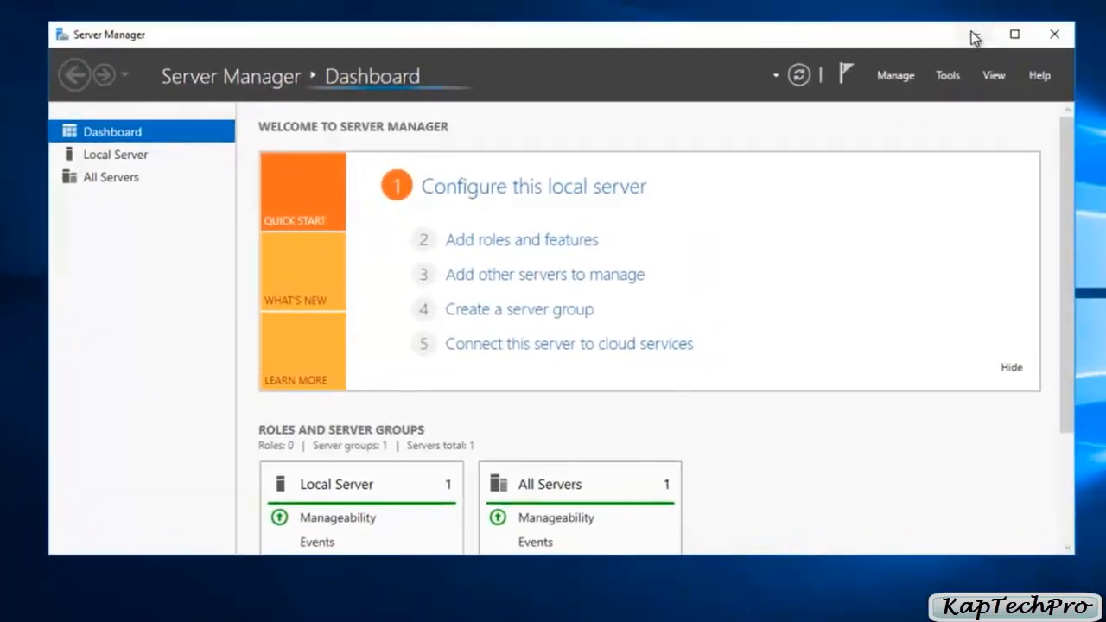
pyautogui.click(983, 49)
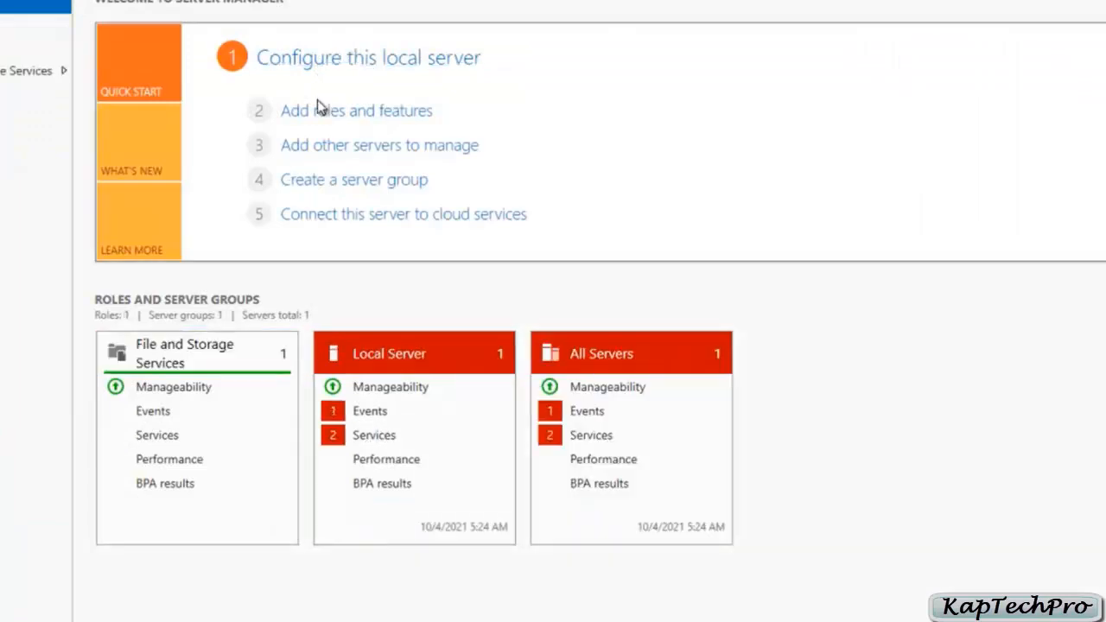
pyautogui.click(313, 112)
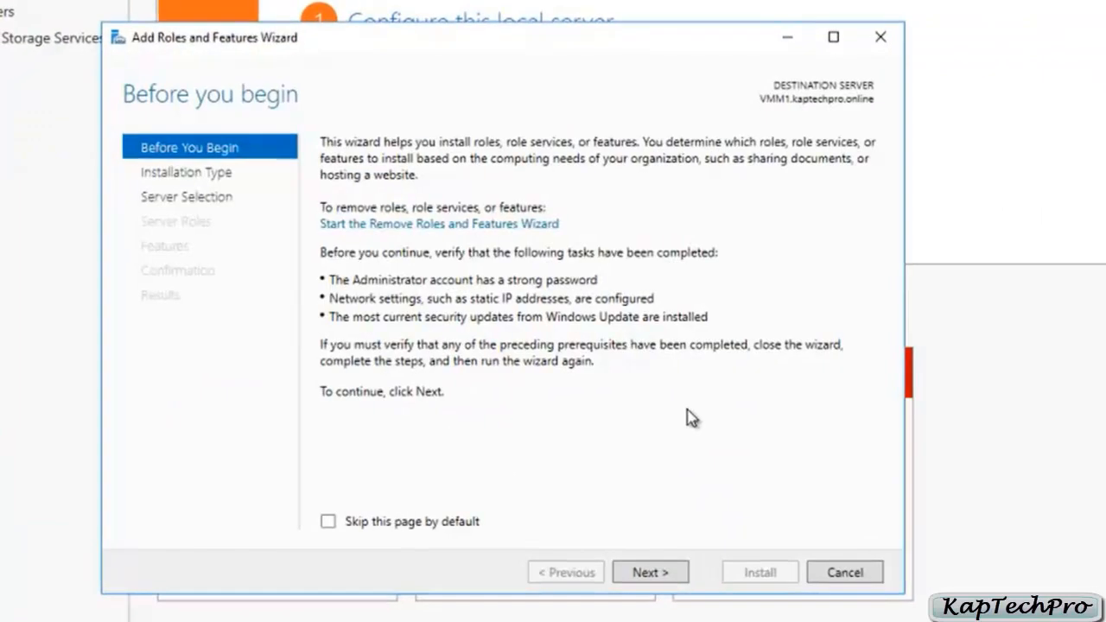
# Step: Choose a role-based or feature-based installation with VMM1.kaptechpro.online from the server pool as the destination
pyautogui.click(651, 573)
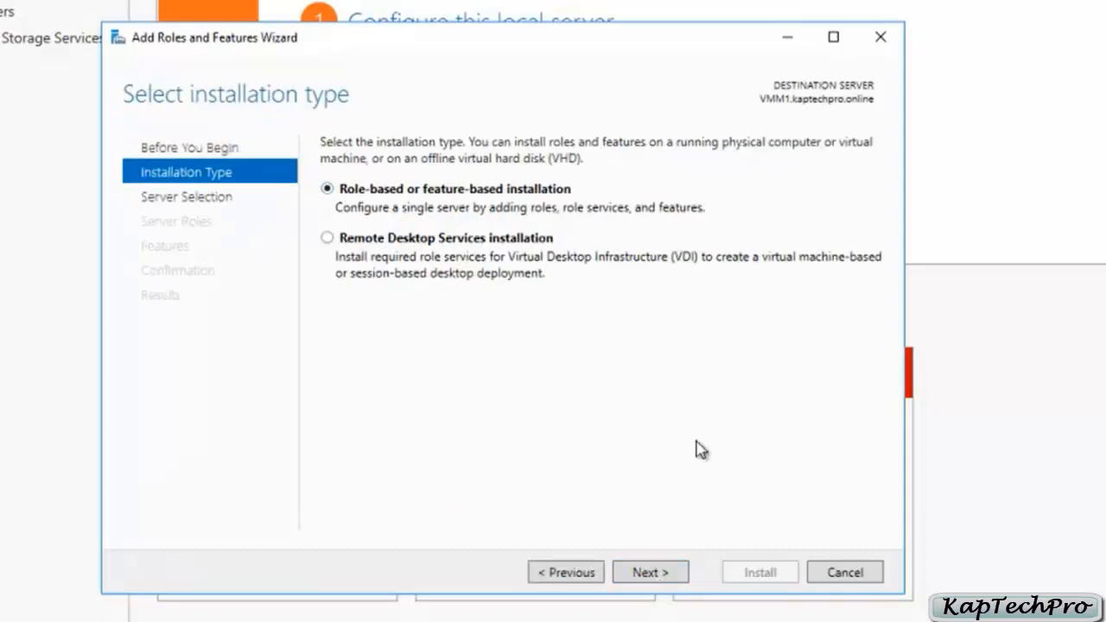
pyautogui.click(644, 581)
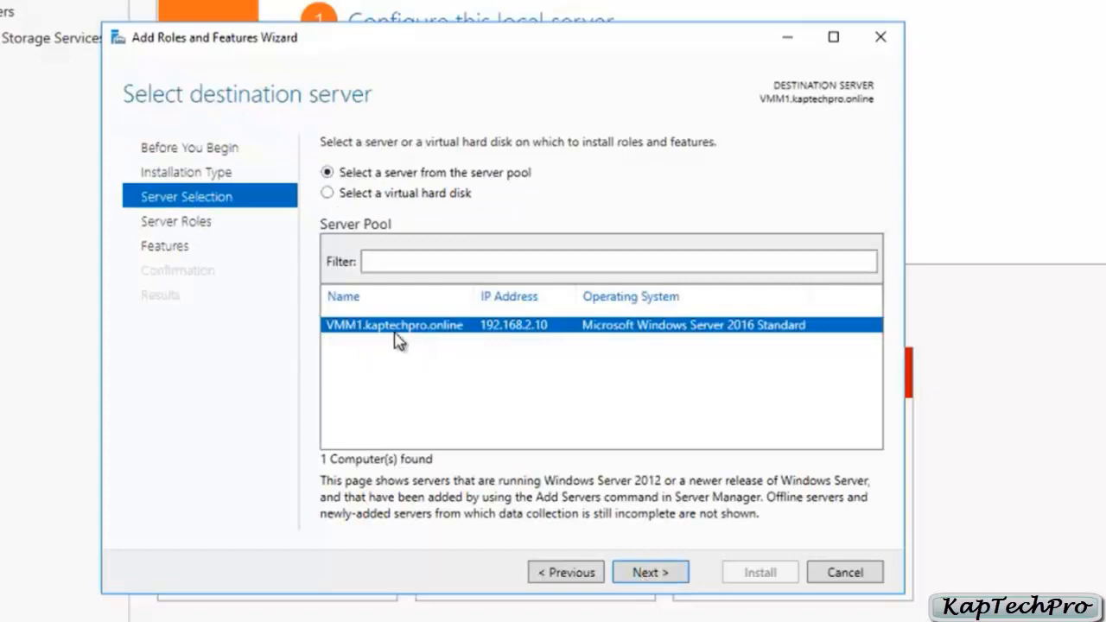
pyautogui.click(643, 576)
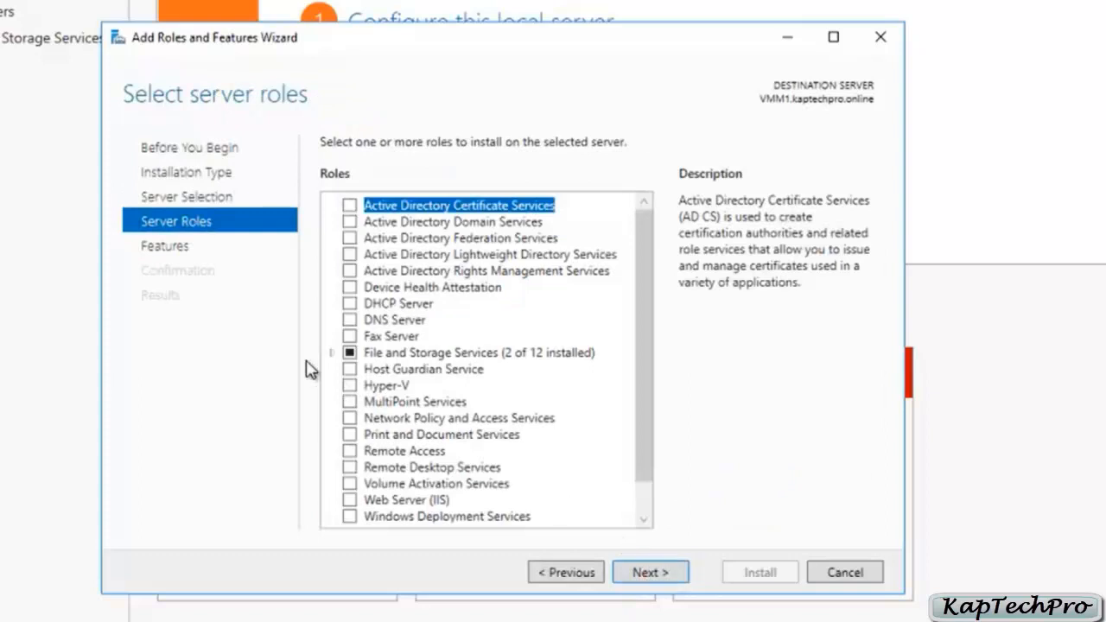
# Step: Select the Web Server (IIS) role with its required management tools and continue to the feature selection
pyautogui.scroll(-1, 358, 390)
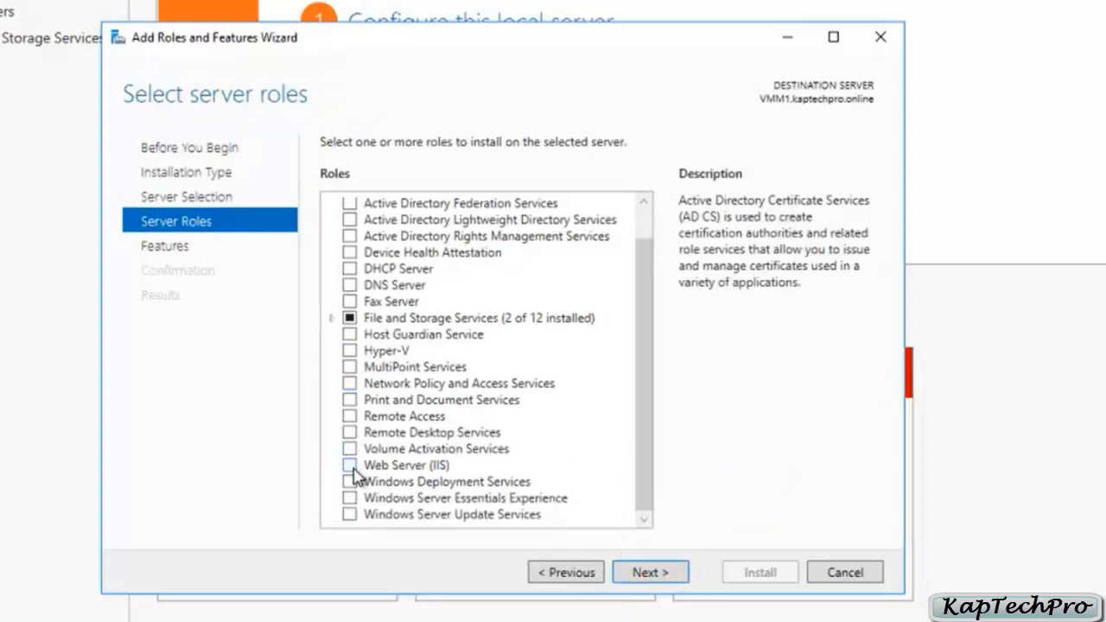
pyautogui.click(349, 466)
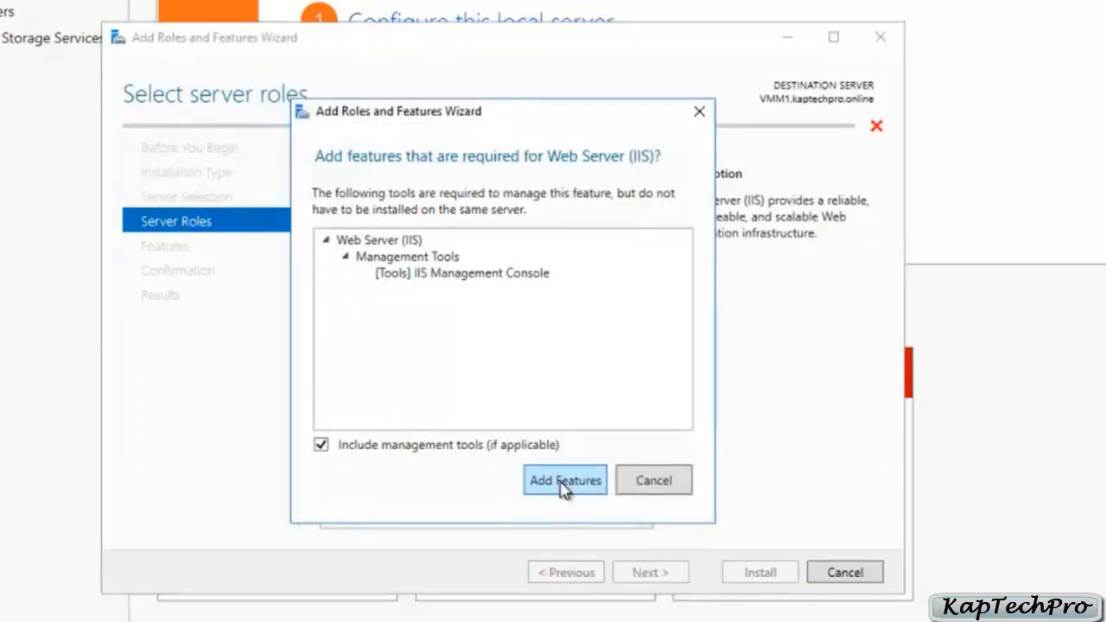
pyautogui.click(564, 482)
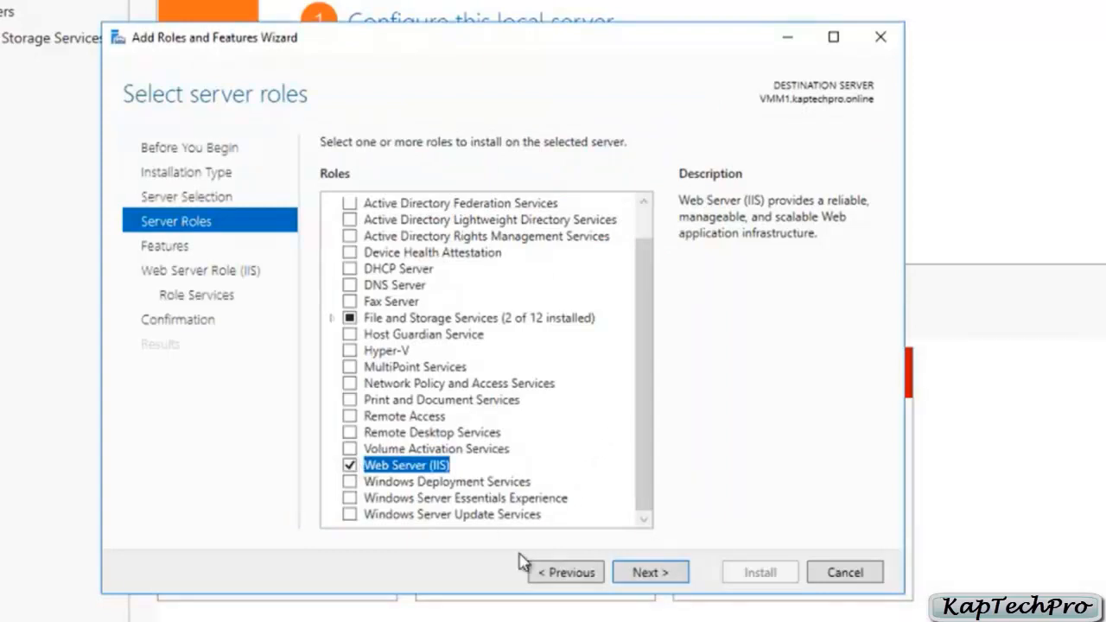
pyautogui.click(651, 575)
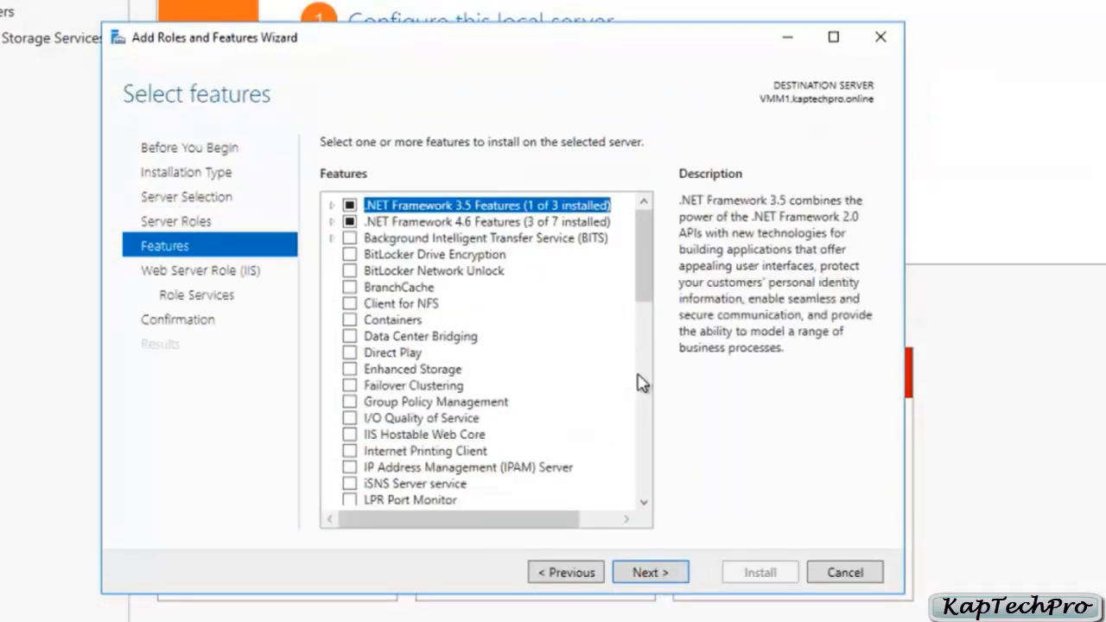
# Step: Select the Management OData IIS Extension feature together with the role services and features it requires
pyautogui.scroll(-2, 643, 276)
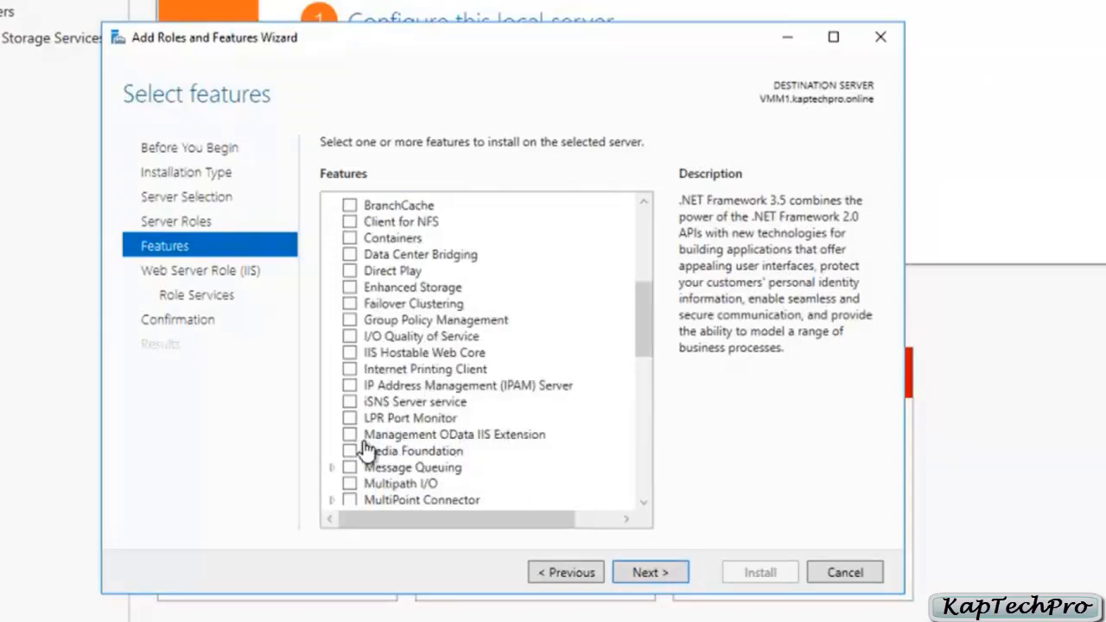
pyautogui.click(349, 436)
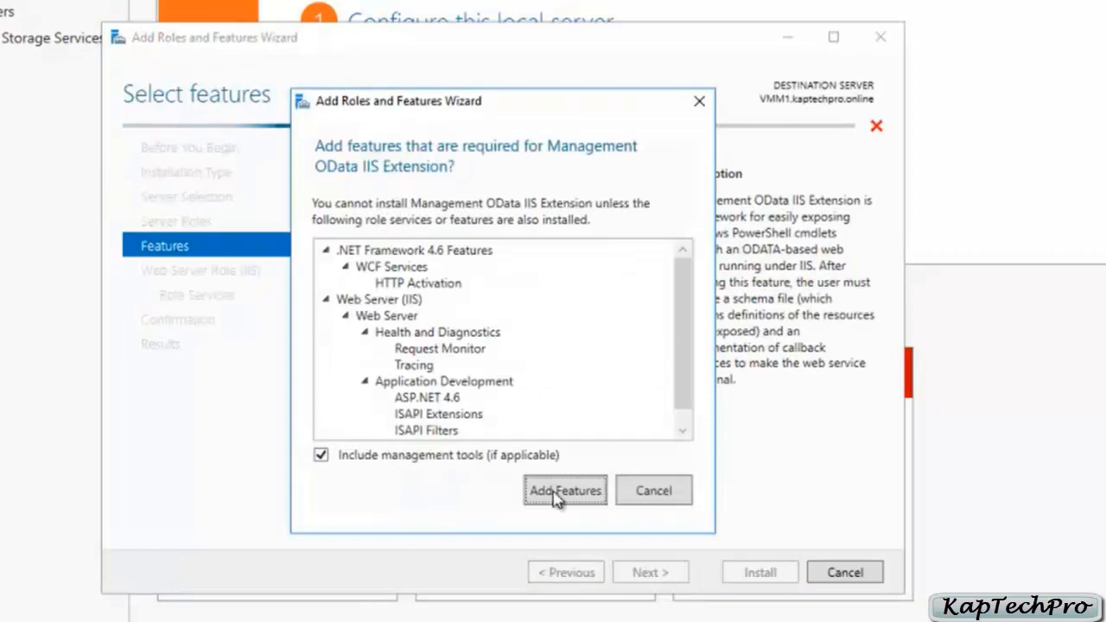
pyautogui.click(558, 490)
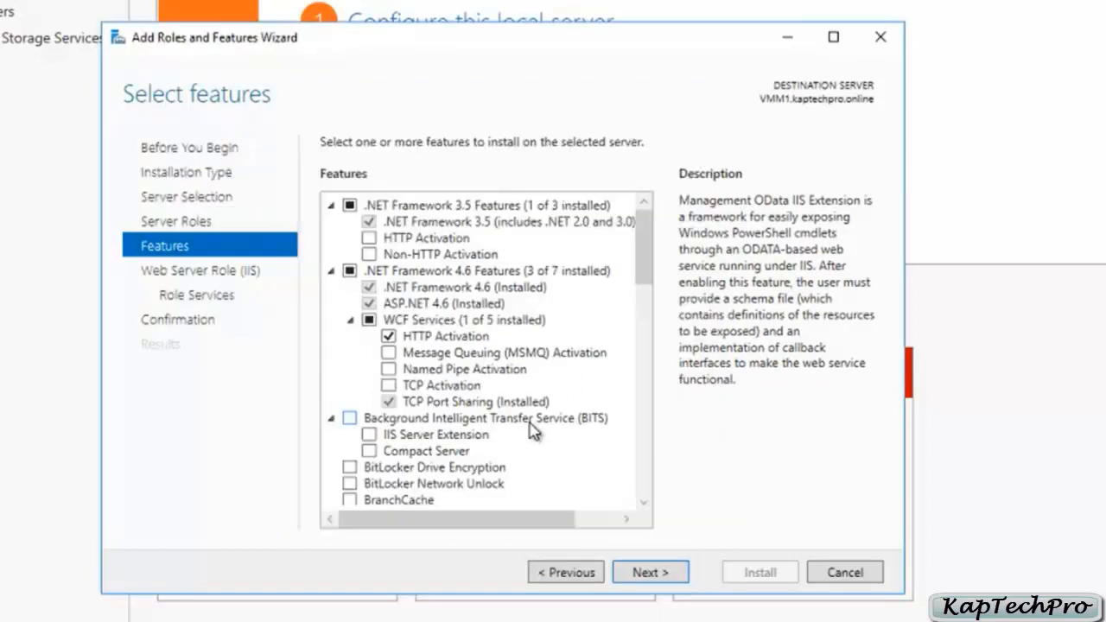
# Step: Add HTTP Activation under .NET Framework 3.5 Features with its required features, and proceed to the IIS role services
pyautogui.click(369, 242)
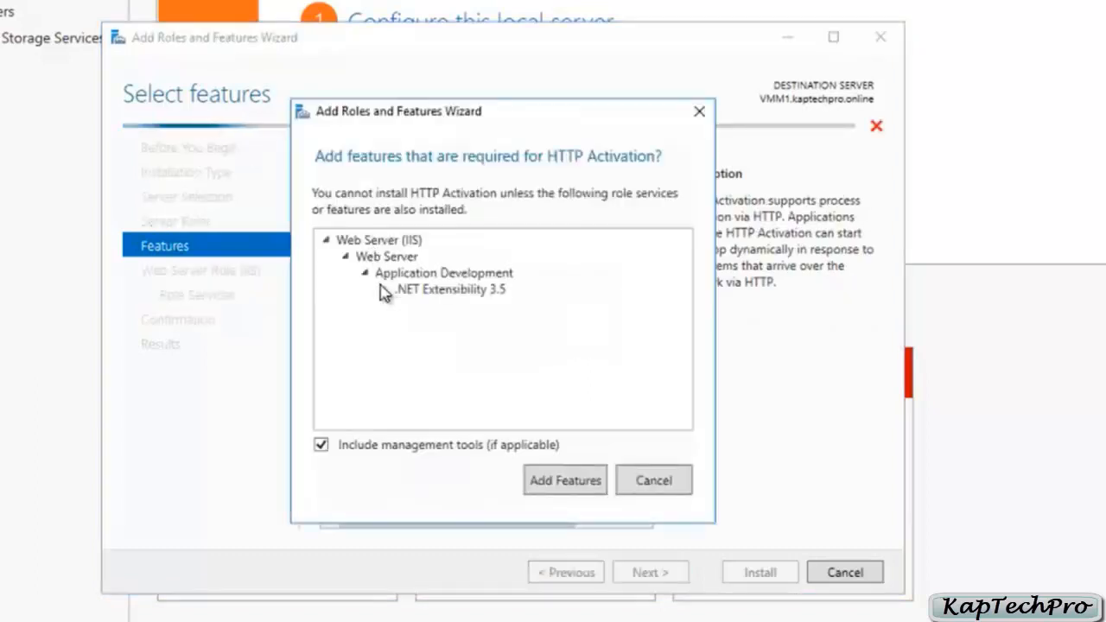
pyautogui.click(567, 502)
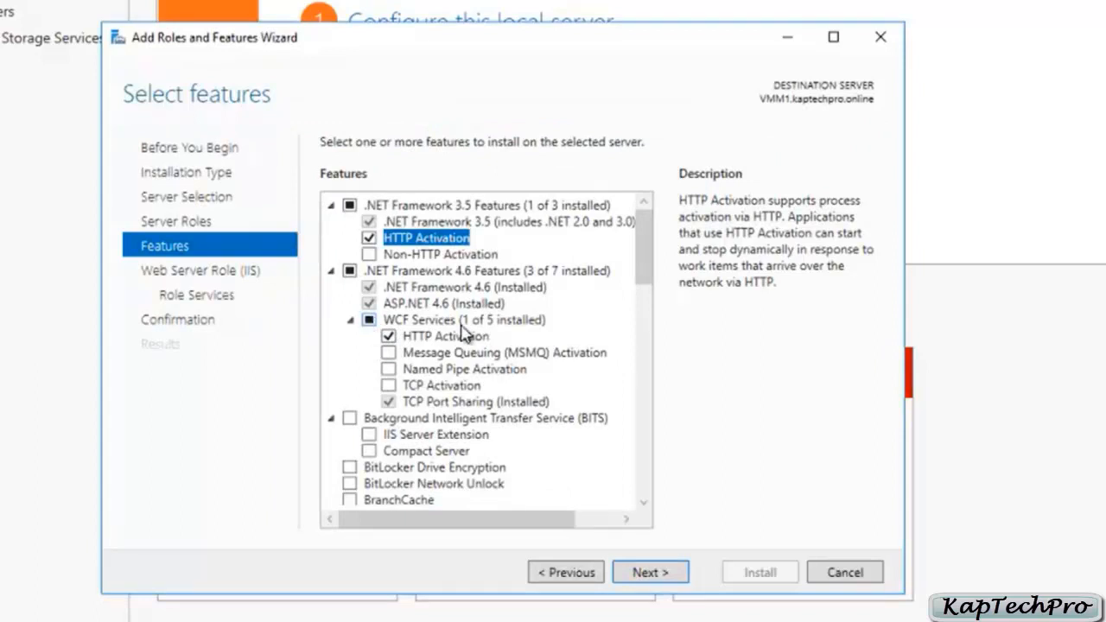
pyautogui.click(670, 575)
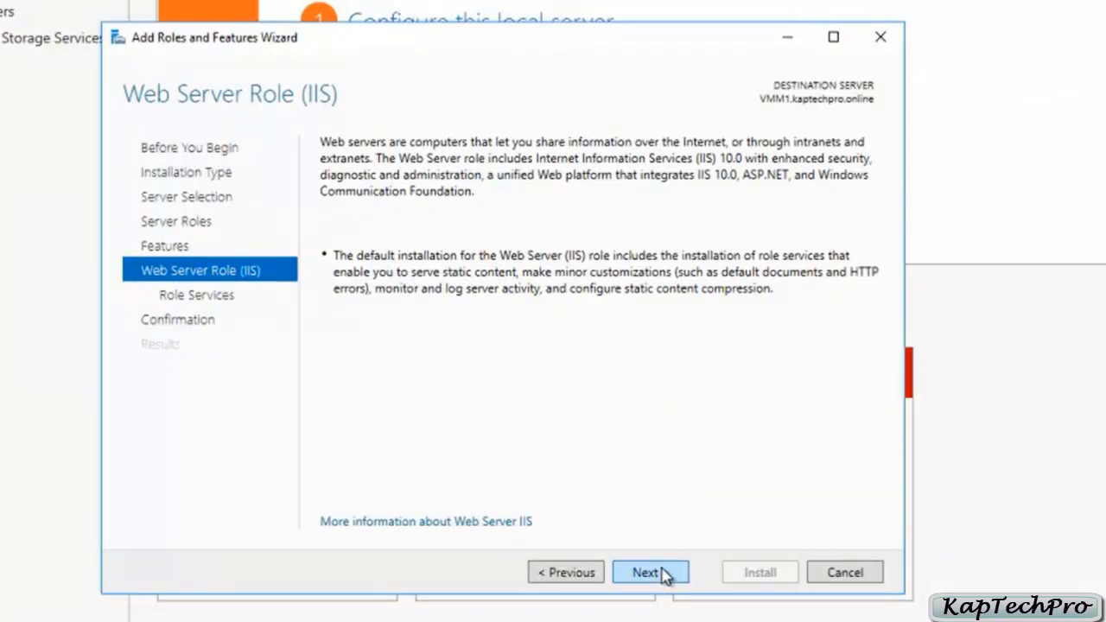
pyautogui.click(663, 574)
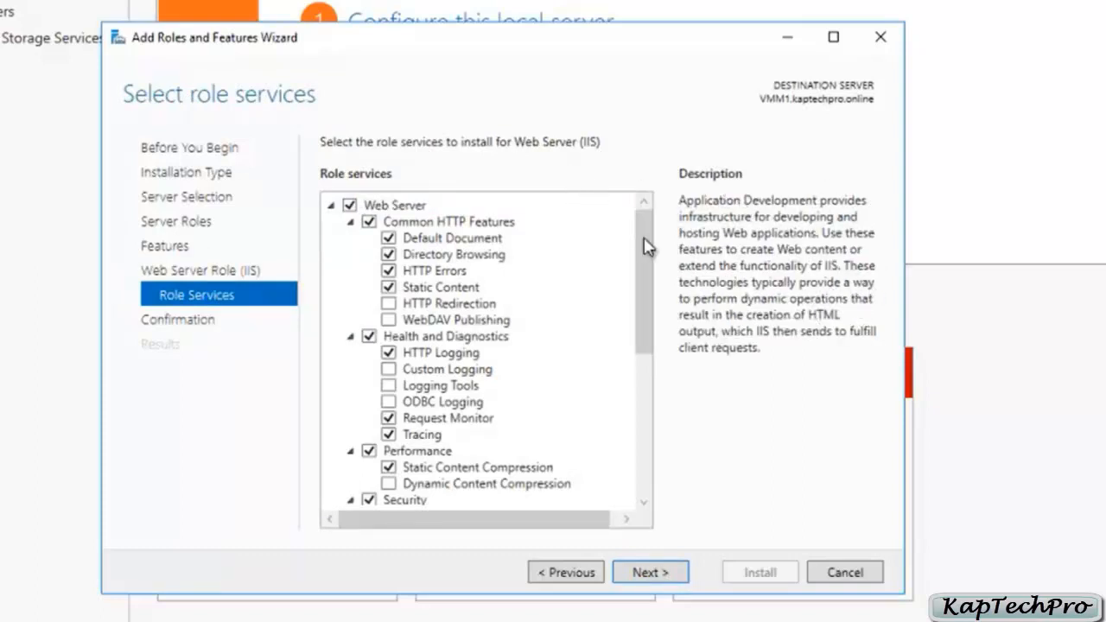
# Step: Enable the Basic Authentication and Windows Authentication role services under the web server's Security group
pyautogui.moveTo(644, 273); pyautogui.dragTo(639, 371)
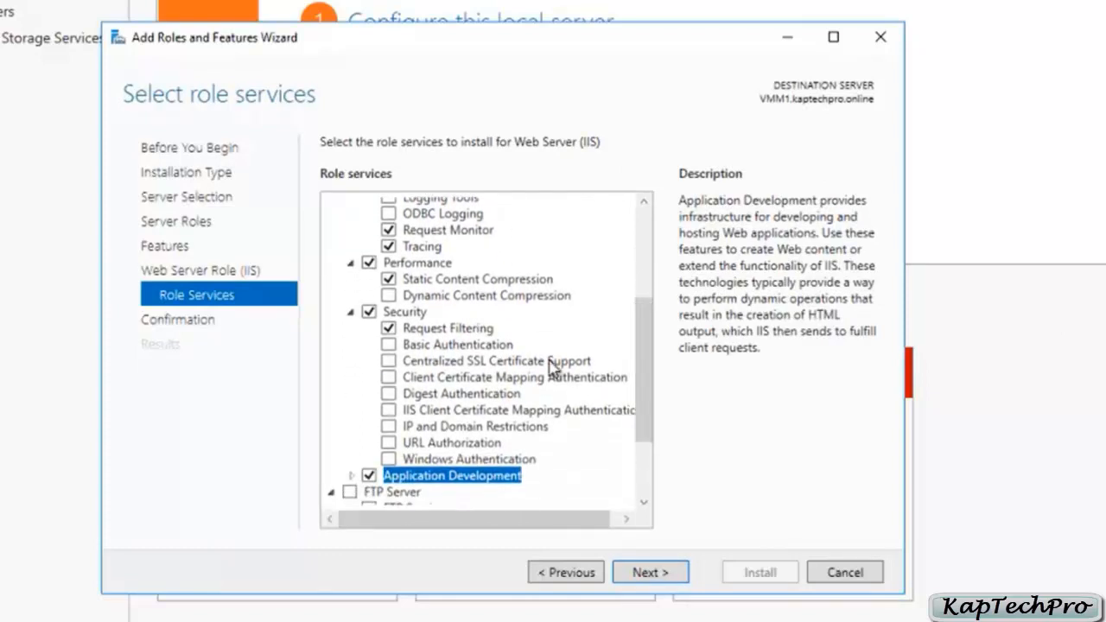
pyautogui.click(389, 346)
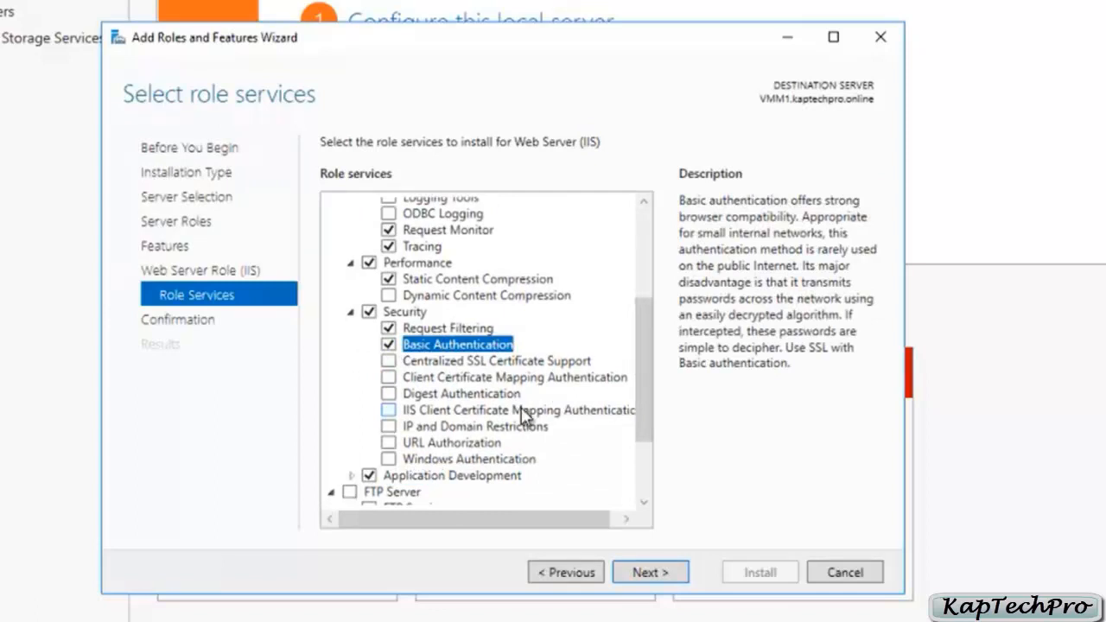
pyautogui.click(388, 459)
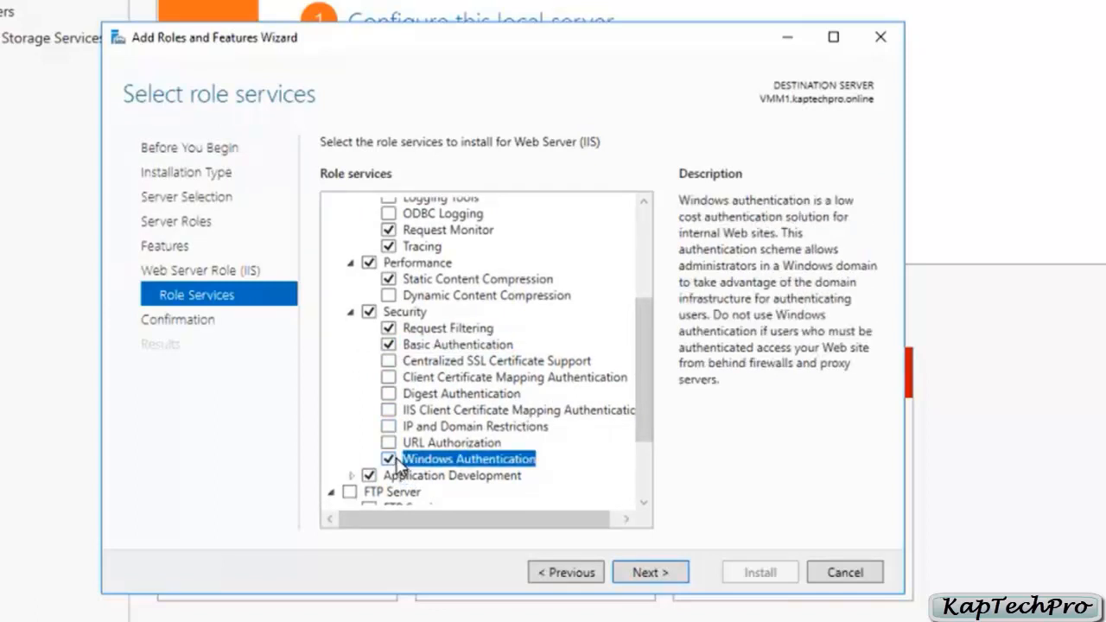
# Step: Enable IIS Management Scripts and Tools under Management Tools and proceed to the installation confirmation
pyautogui.scroll(-2, 584, 432)
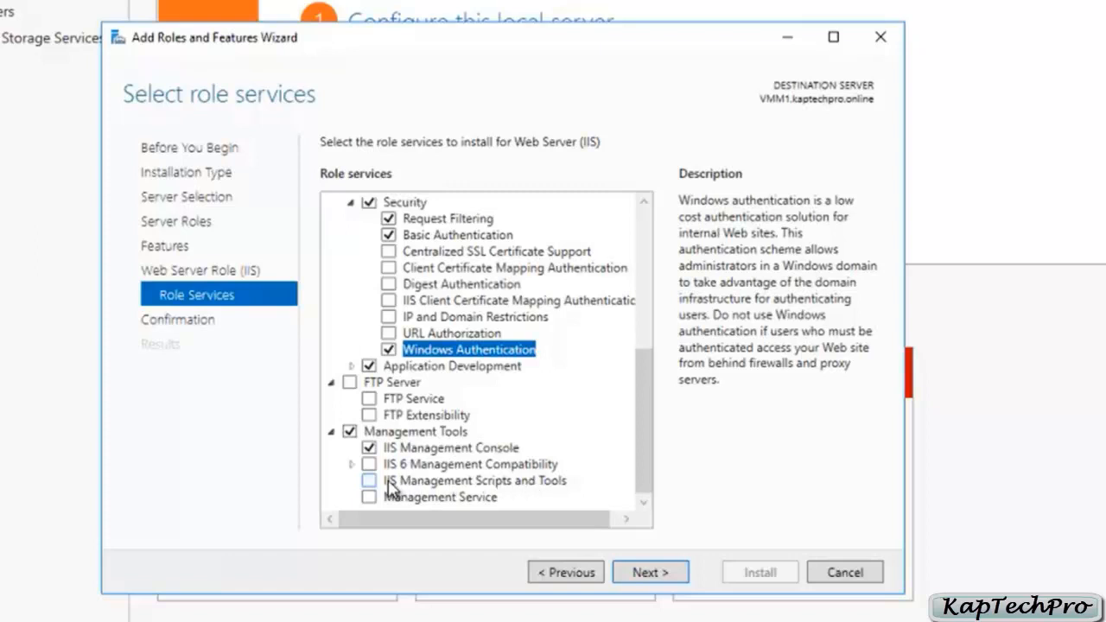
pyautogui.click(375, 483)
pyautogui.scroll(2, 375, 483)
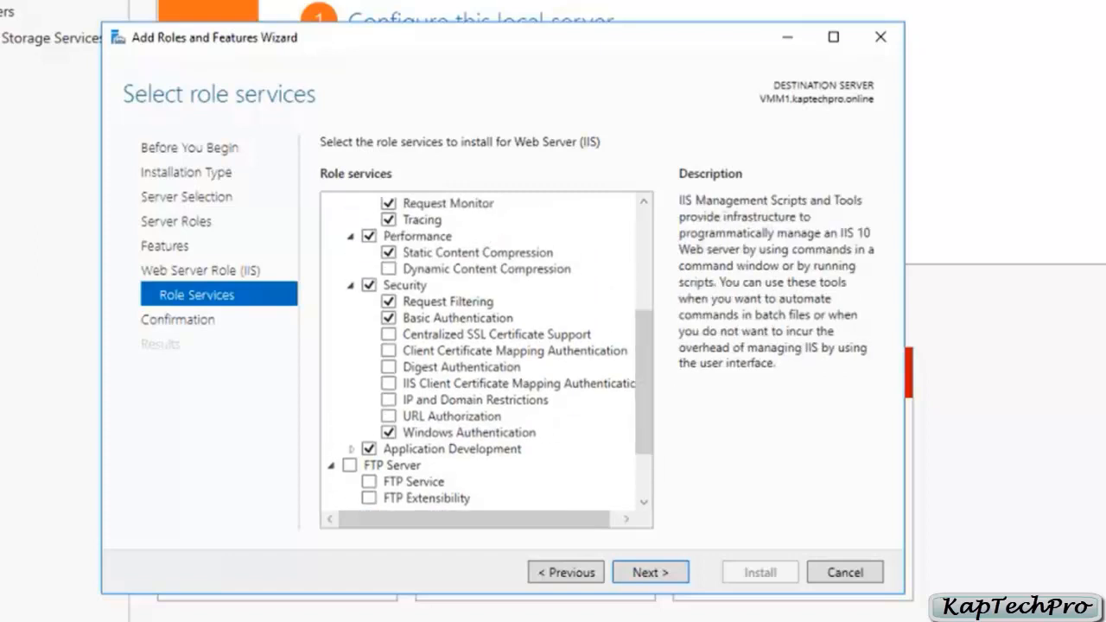
pyautogui.scroll(5, 486, 354)
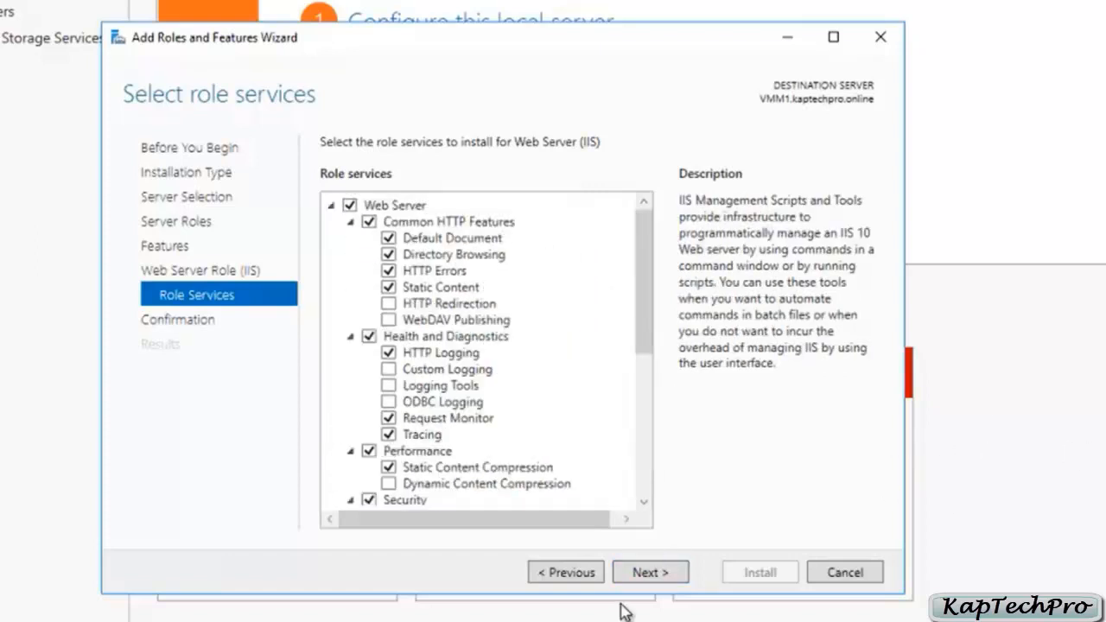
pyautogui.click(641, 577)
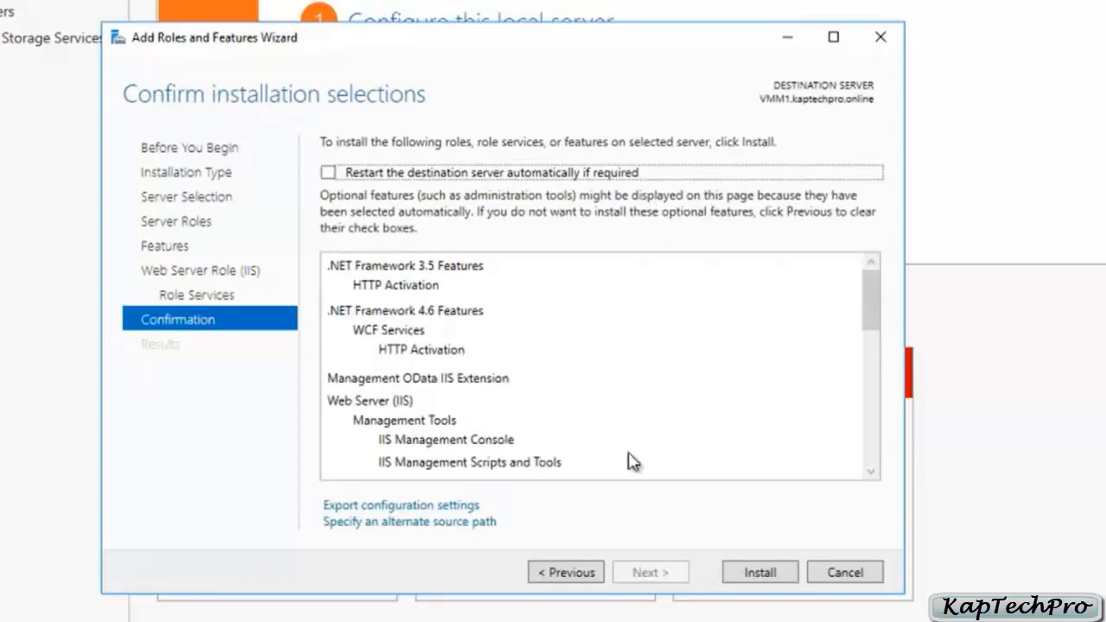
# Step: Review the selected roles and features, install them without automatic restart, and close the wizard when installation finishes
pyautogui.scroll(-6, 578, 331)
pyautogui.scroll(-3, 578, 331)
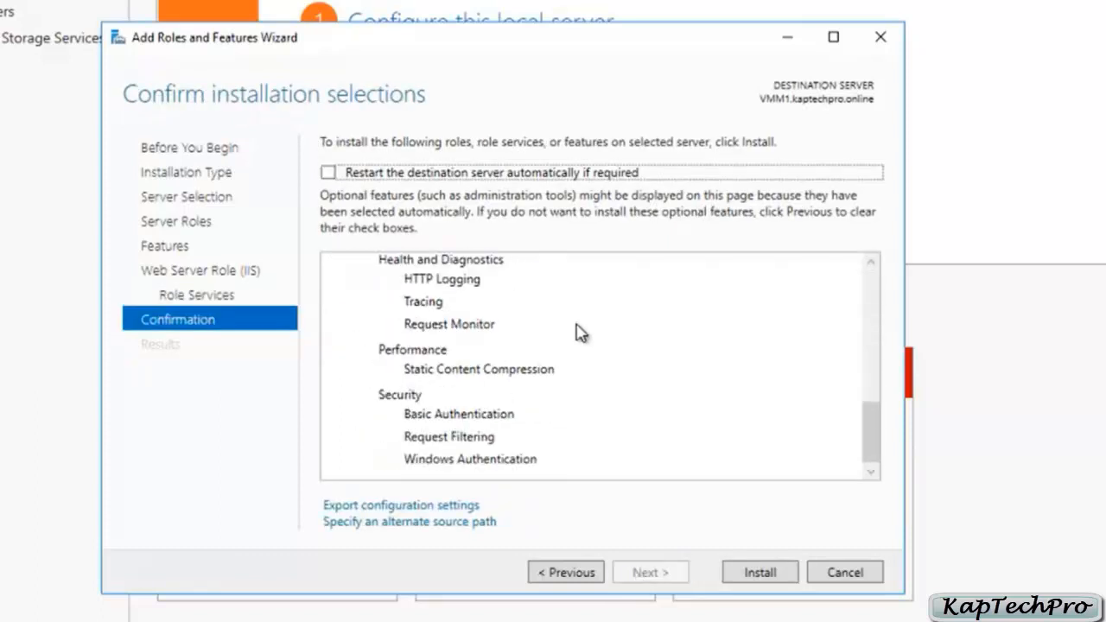
pyautogui.click(740, 577)
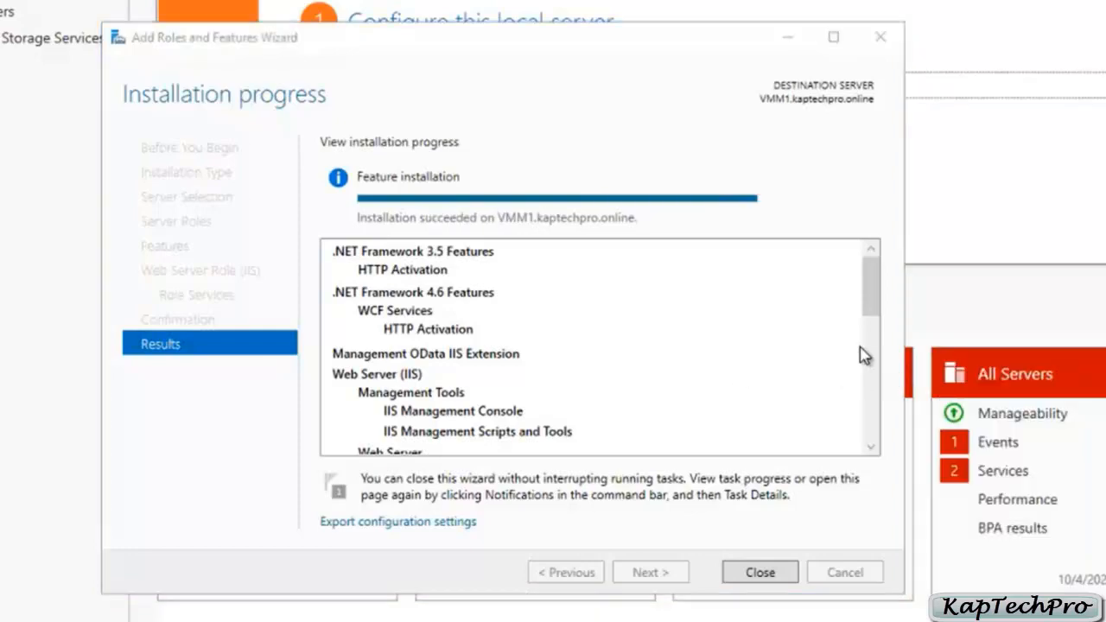
pyautogui.click(750, 573)
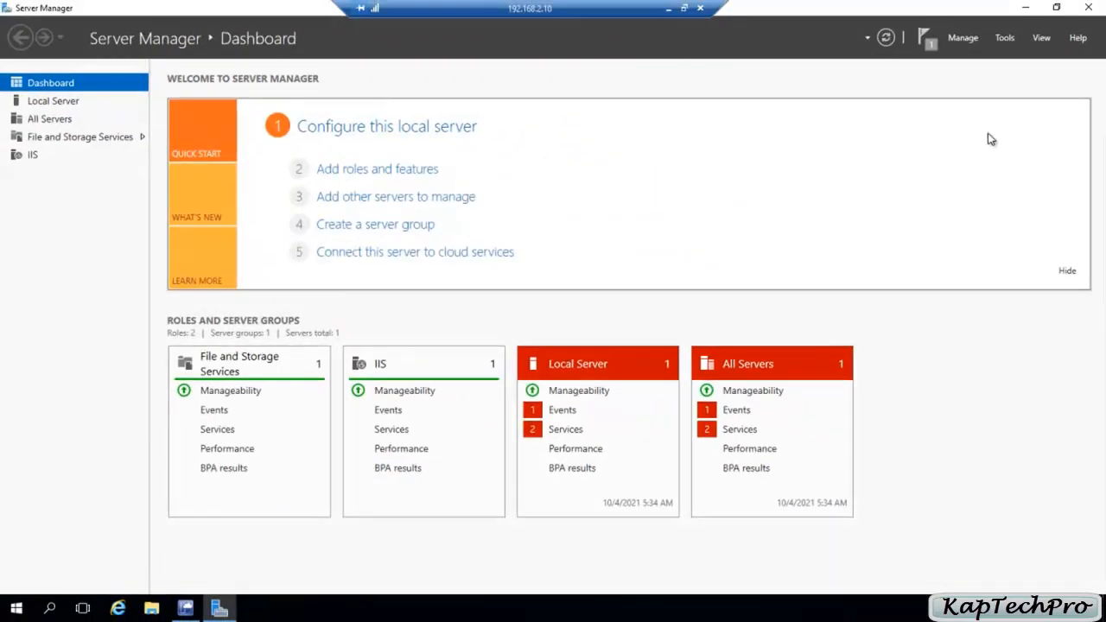
# Step: Minimize Server Manager and switch to Google Chrome to open the WCF Data Services 5.0 page at microsoft.com/en-us/download/details.aspx?id=29306
pyautogui.click(1029, 9)
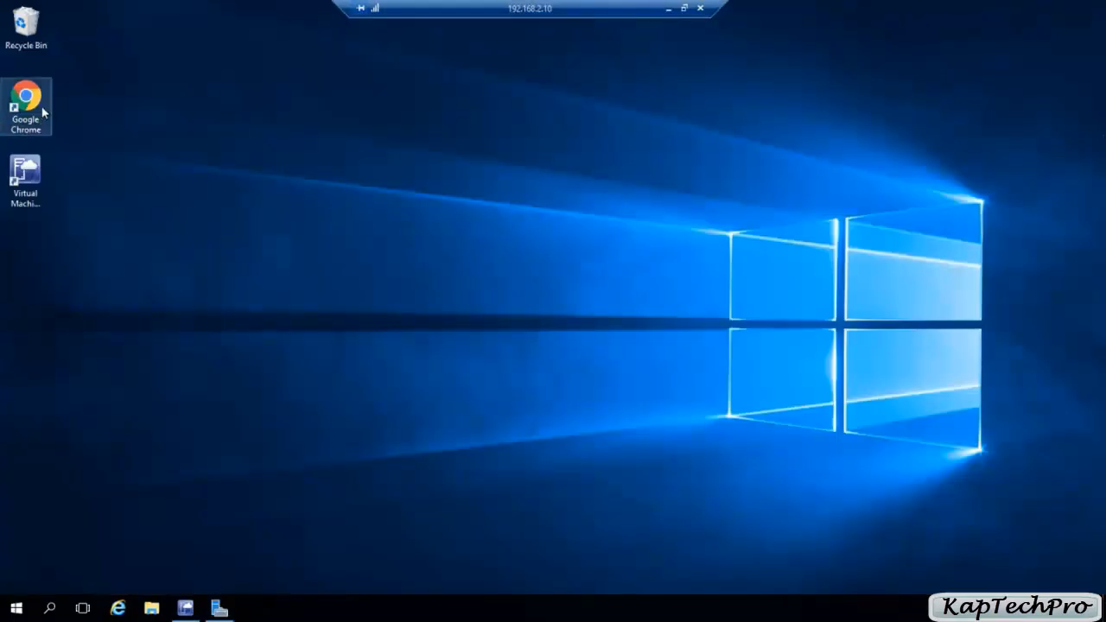
pyautogui.moveTo(384, 7); pyautogui.dragTo(736, 7)
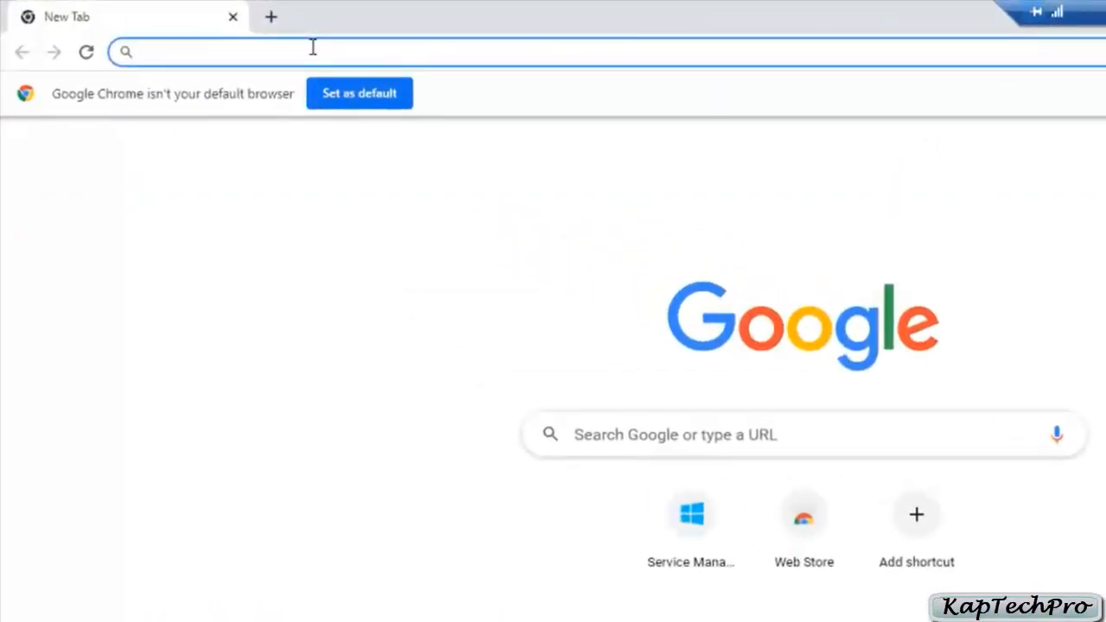
pyautogui.write('http://go.microsoft.com/fwlink/p/?LinkId=263941')
pyautogui.press('Return')
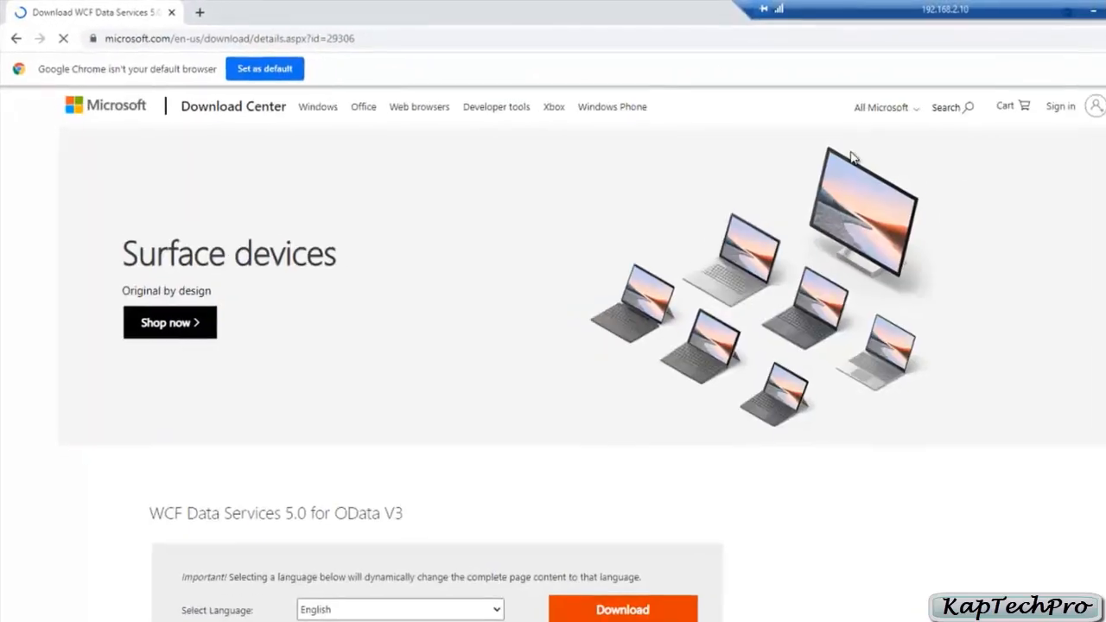
pyautogui.scroll(-2, 364, 330)
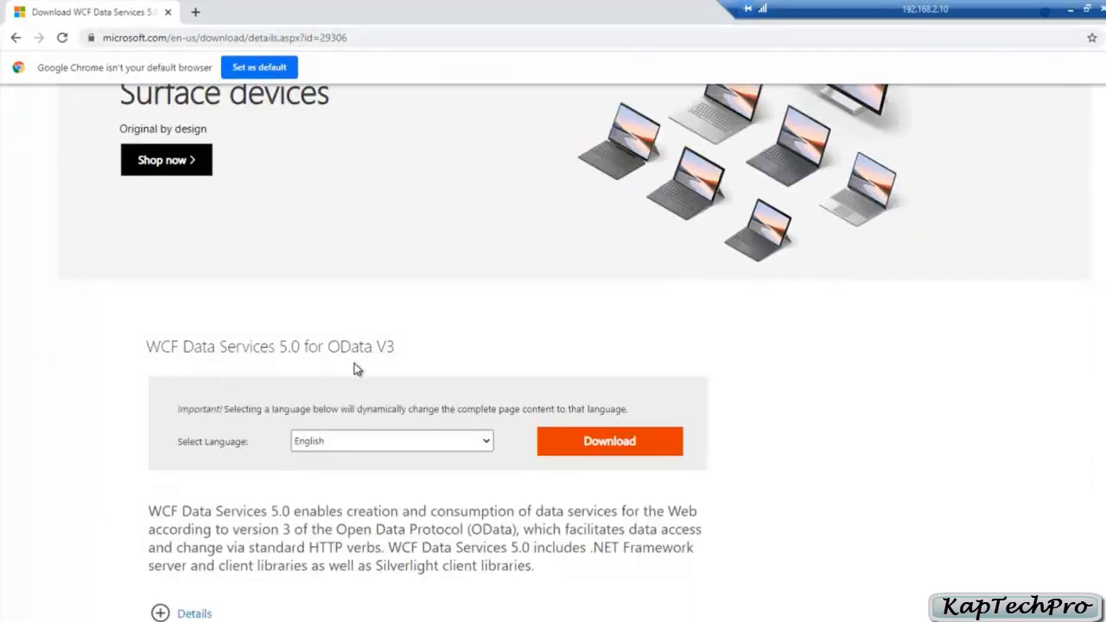
pyautogui.scroll(-3, 245, 306)
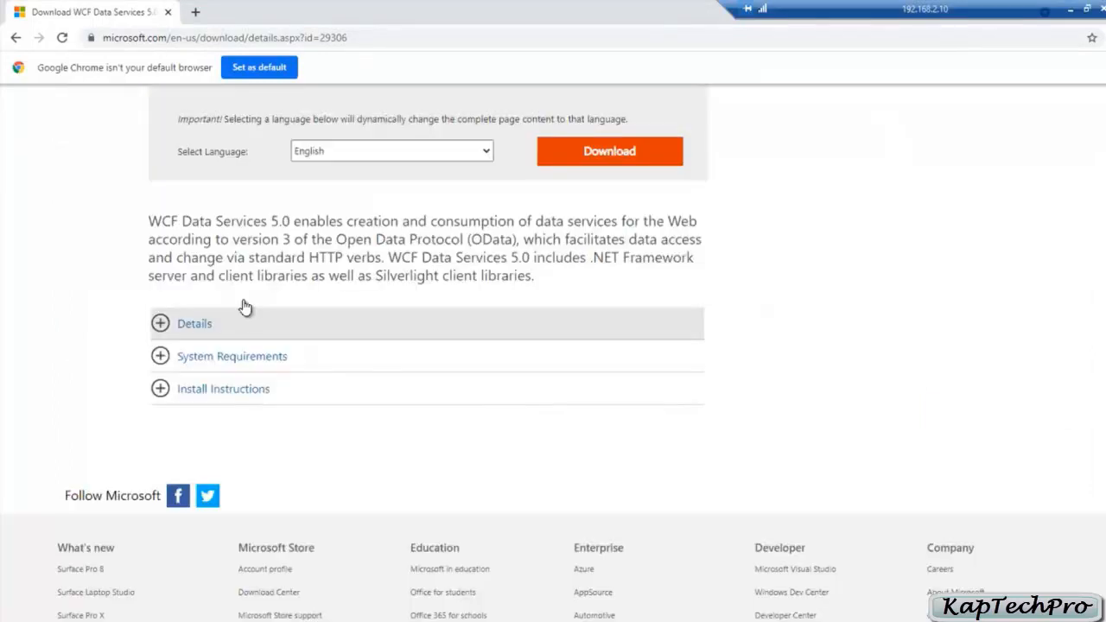
pyautogui.scroll(3, 337, 301)
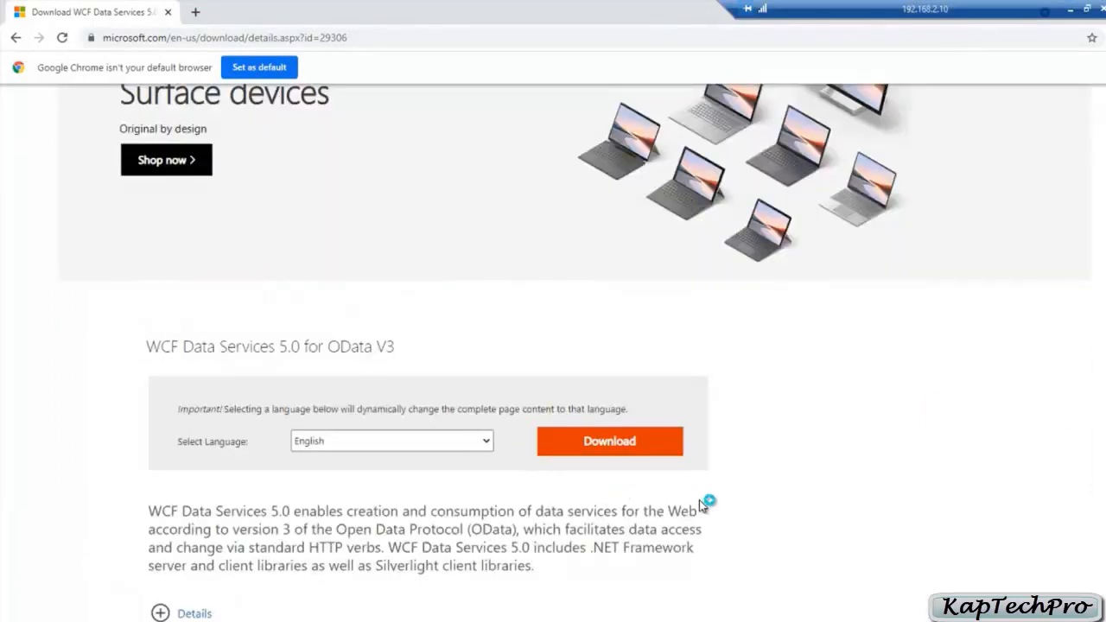
# Step: Download the English WCF Data Services 5.0 for OData V3 installer and run the downloaded file
pyautogui.click(592, 447)
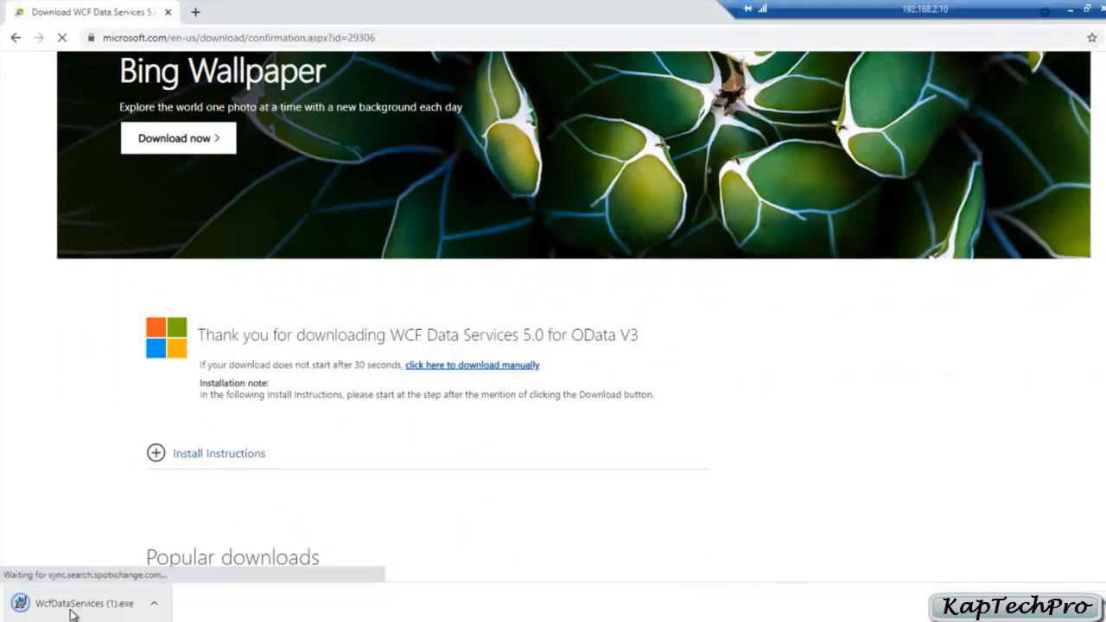
pyautogui.rightClick(73, 611)
pyautogui.click(96, 530)
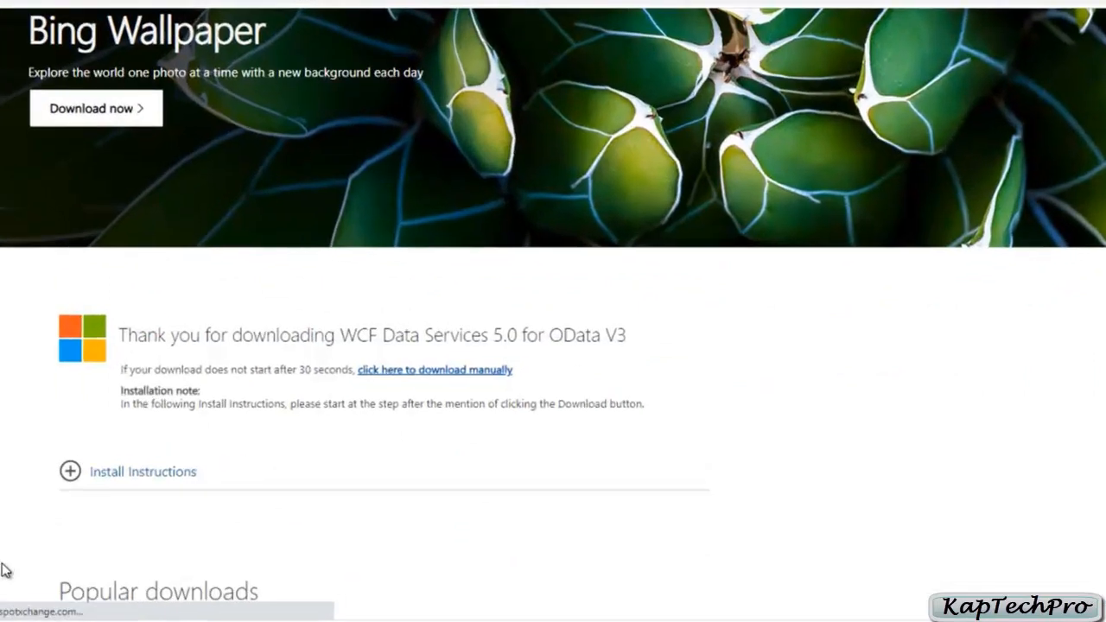
pyautogui.click(626, 333)
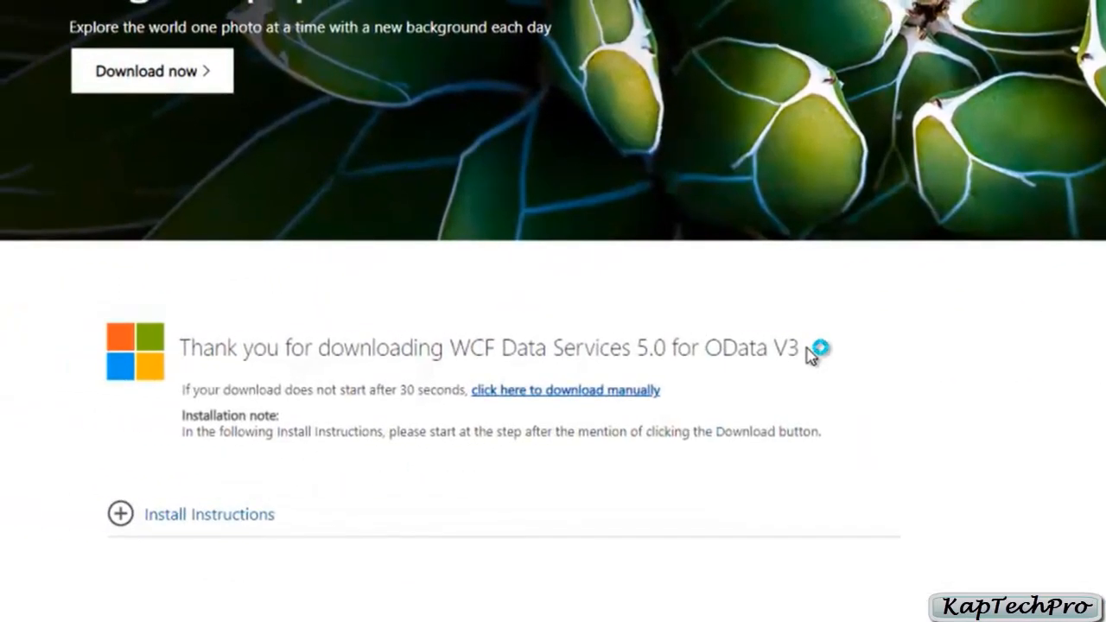
# Step: Accept the license terms, install WCF Data Services 5.0 (OData v3), and close its setup
pyautogui.click(129, 404)
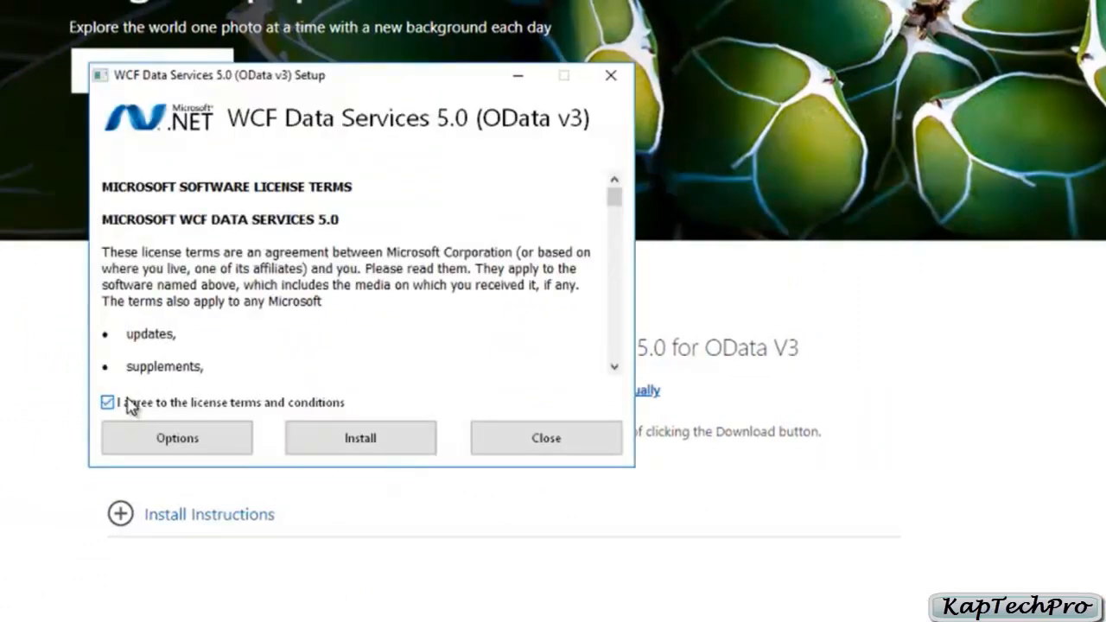
pyautogui.click(377, 445)
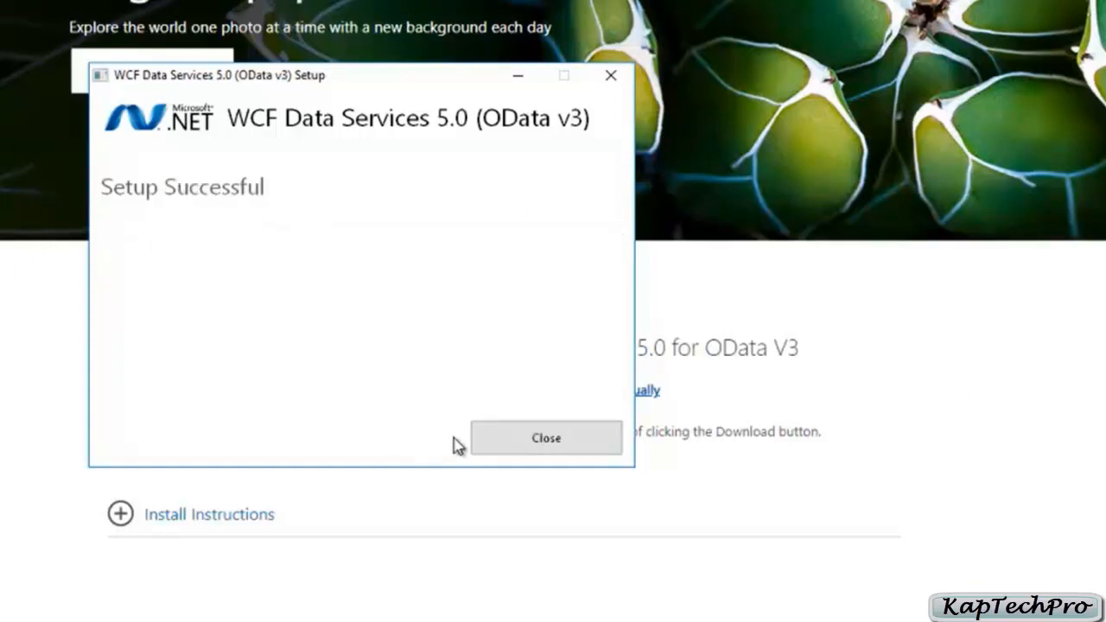
pyautogui.click(541, 438)
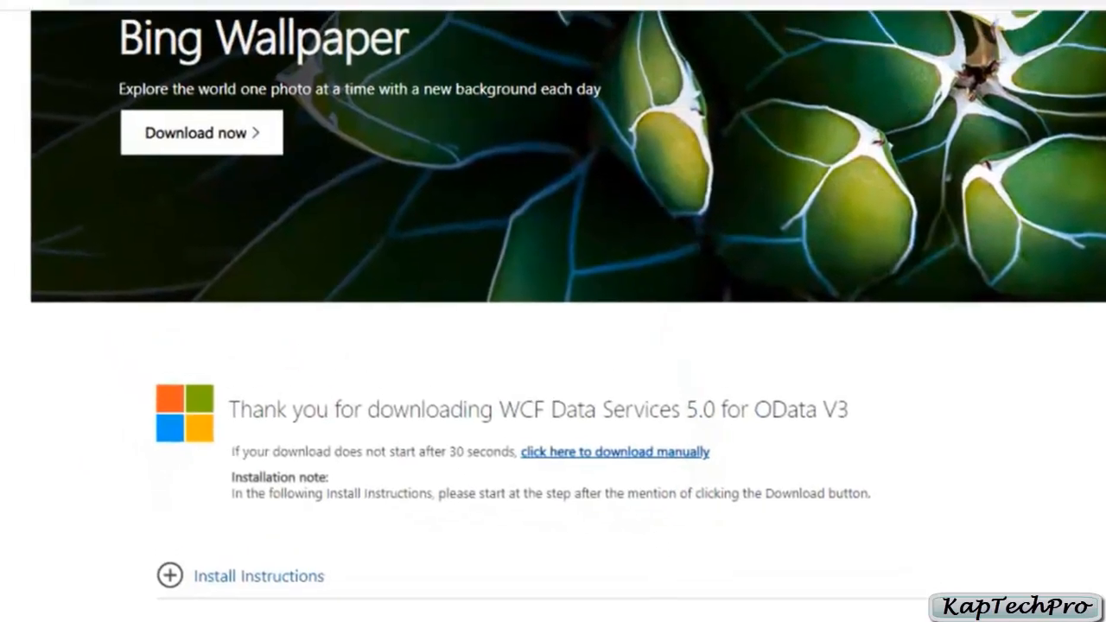
# Step: Open go.microsoft.com/fwlink/?LinkID=277086 in a new browser tab and download the English ASP.NET MVC 4 installer
pyautogui.click(272, 20)
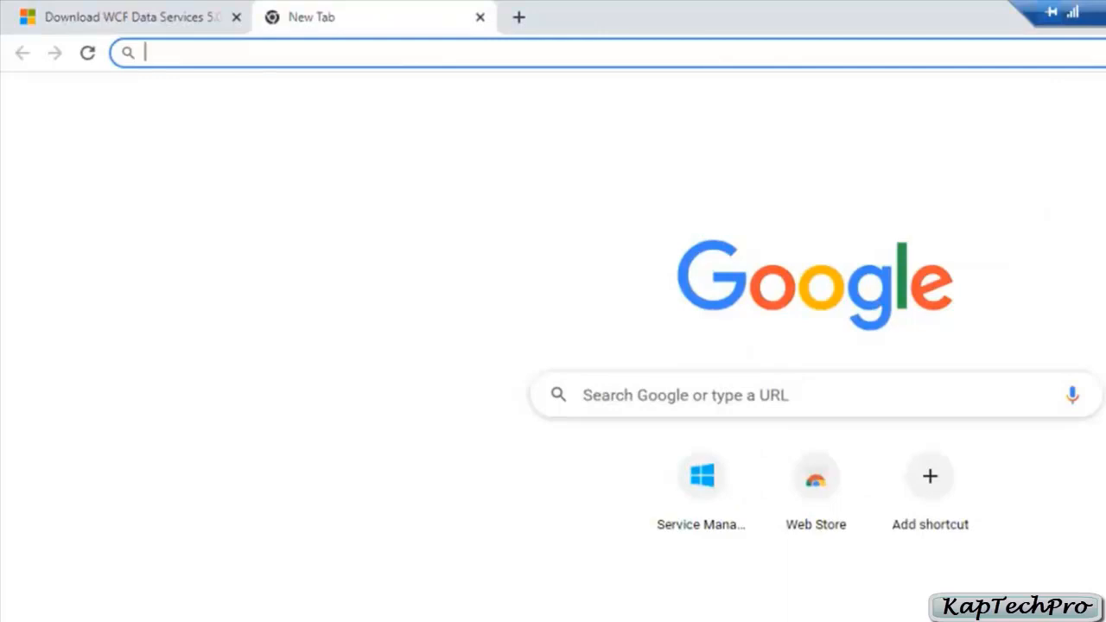
pyautogui.write('http://go.microsoft.com/fwlink/?LinkID=277086')
pyautogui.press('Return')
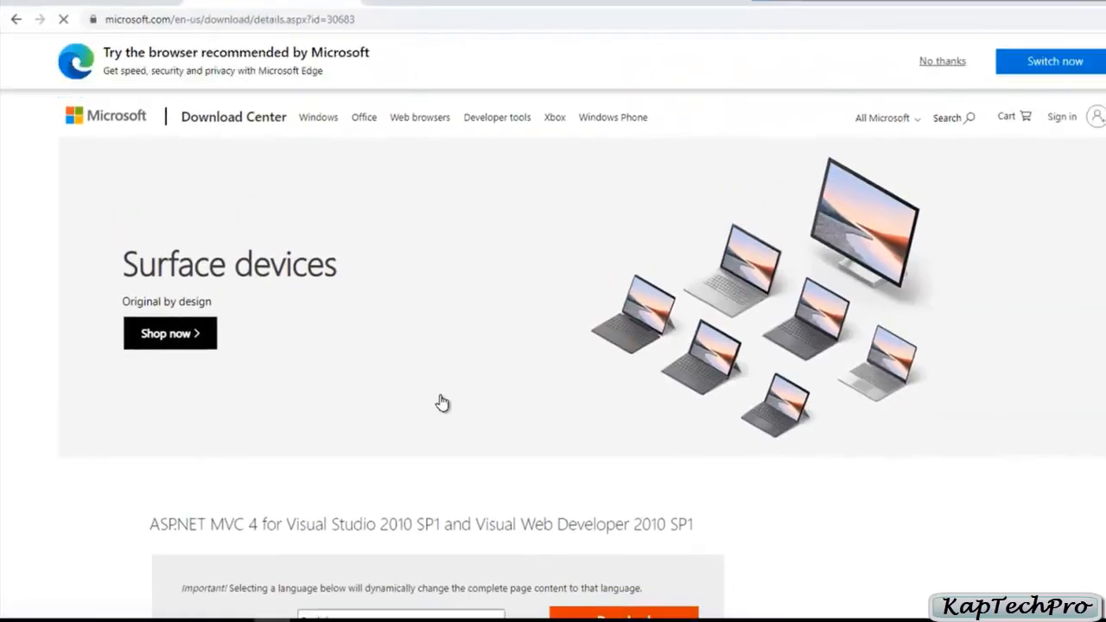
pyautogui.scroll(-2, 442, 404)
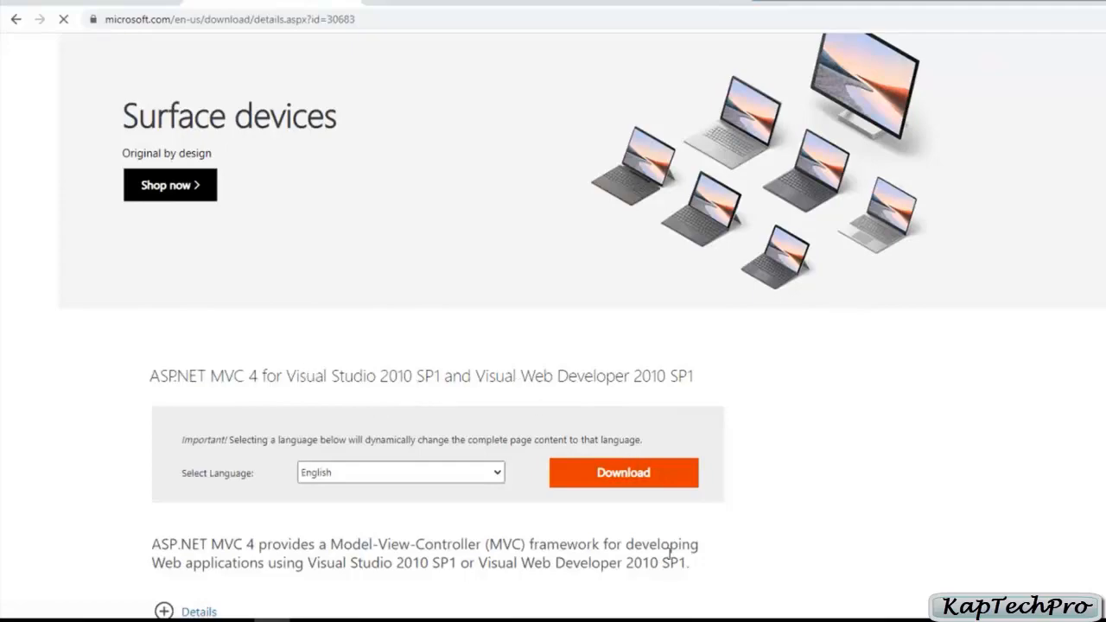
pyautogui.scroll(-2, 678, 492)
pyautogui.click(585, 325)
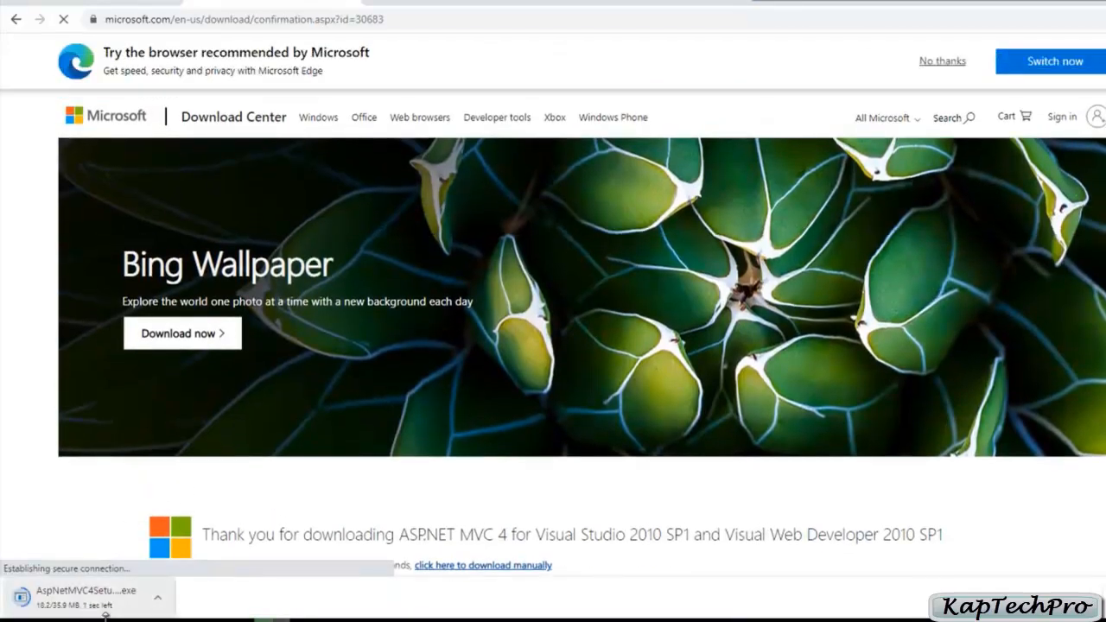
# Step: Run the downloaded ASP.NET MVC 4 setup file, accept the license terms, install it, and close setup
pyautogui.rightClick(50, 608)
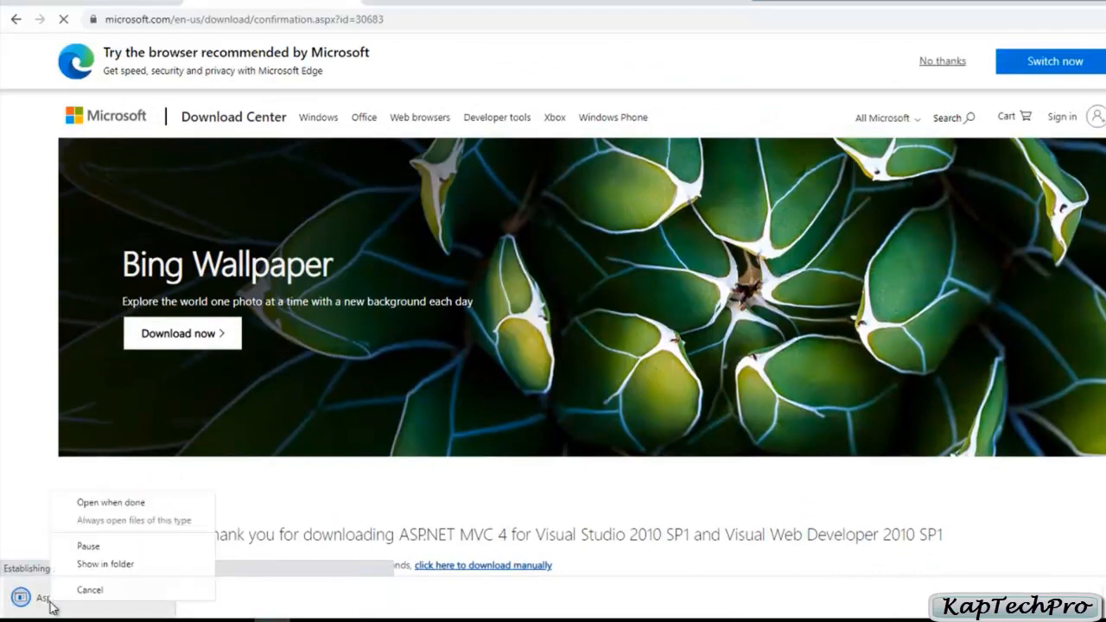
pyautogui.click(104, 502)
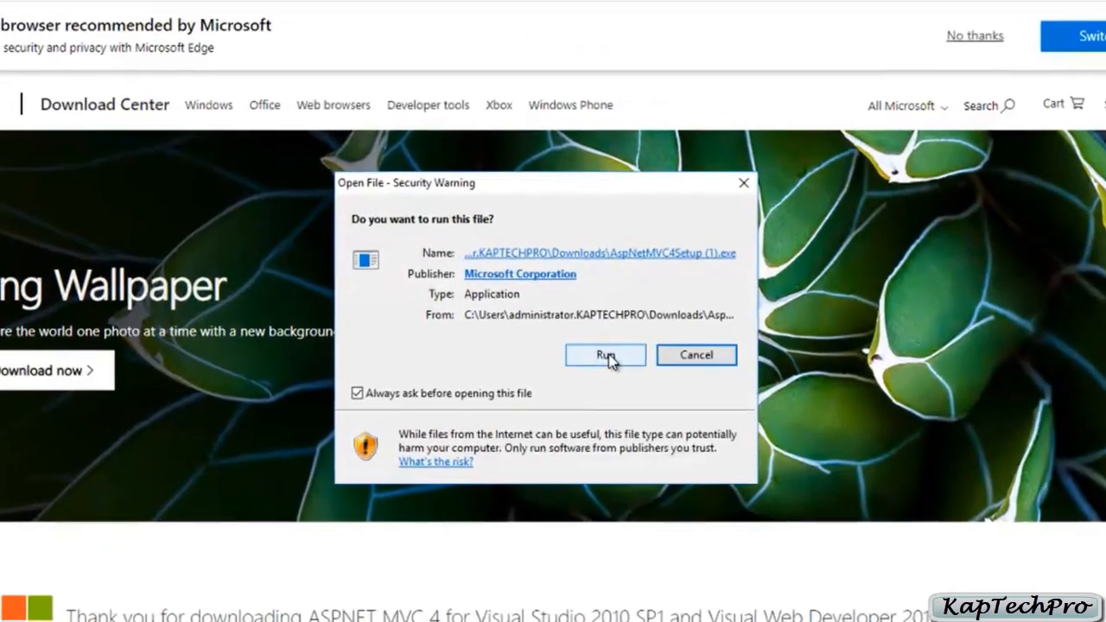
pyautogui.click(604, 355)
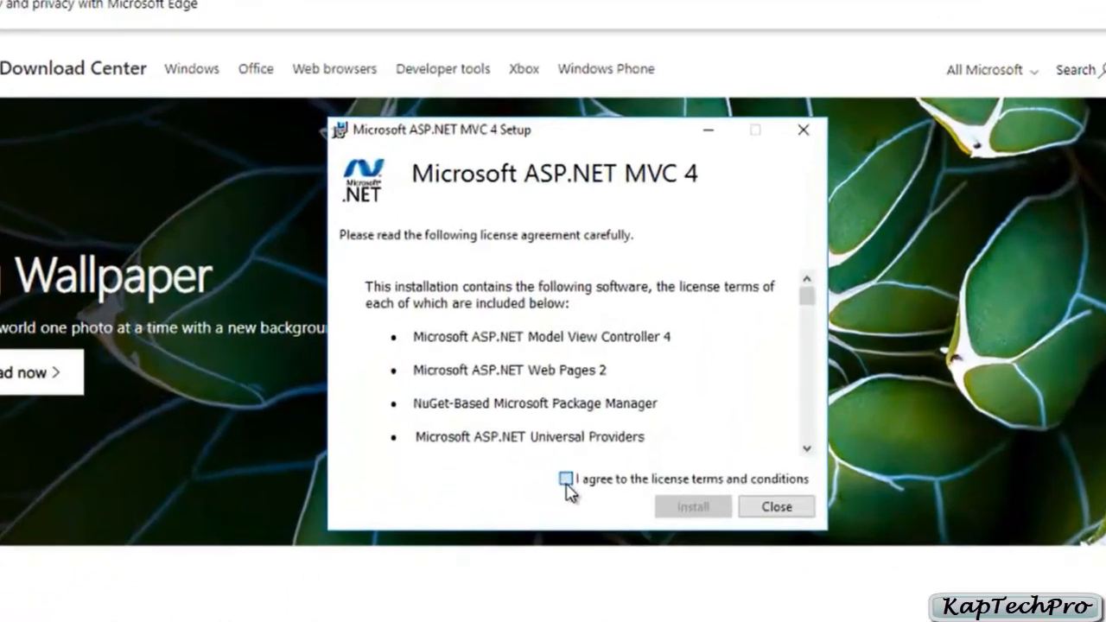
pyautogui.click(530, 467)
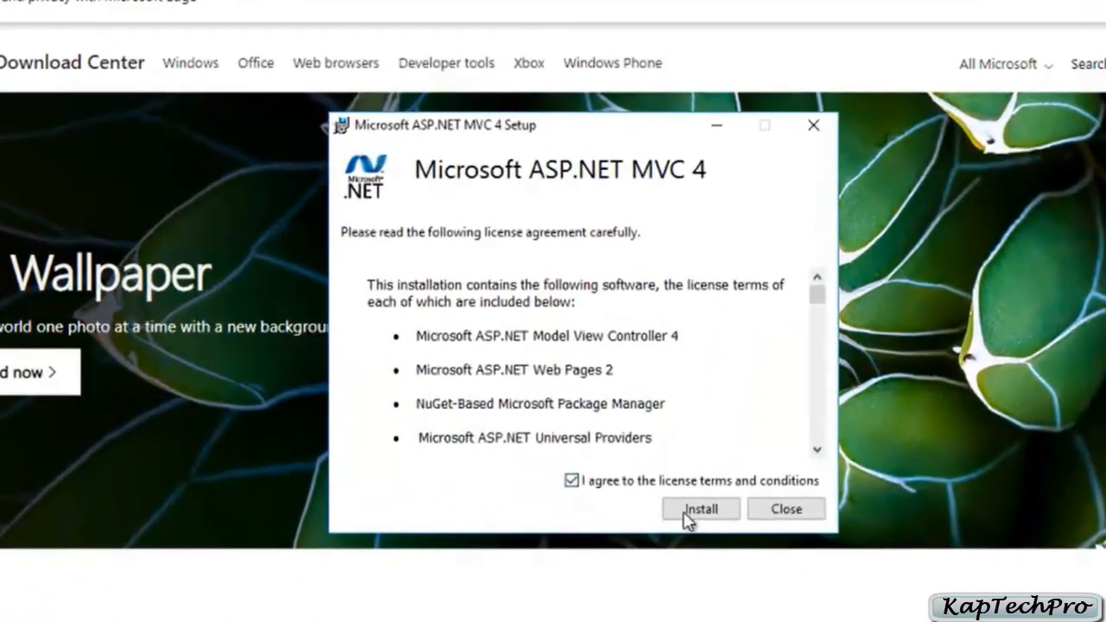
pyautogui.click(713, 515)
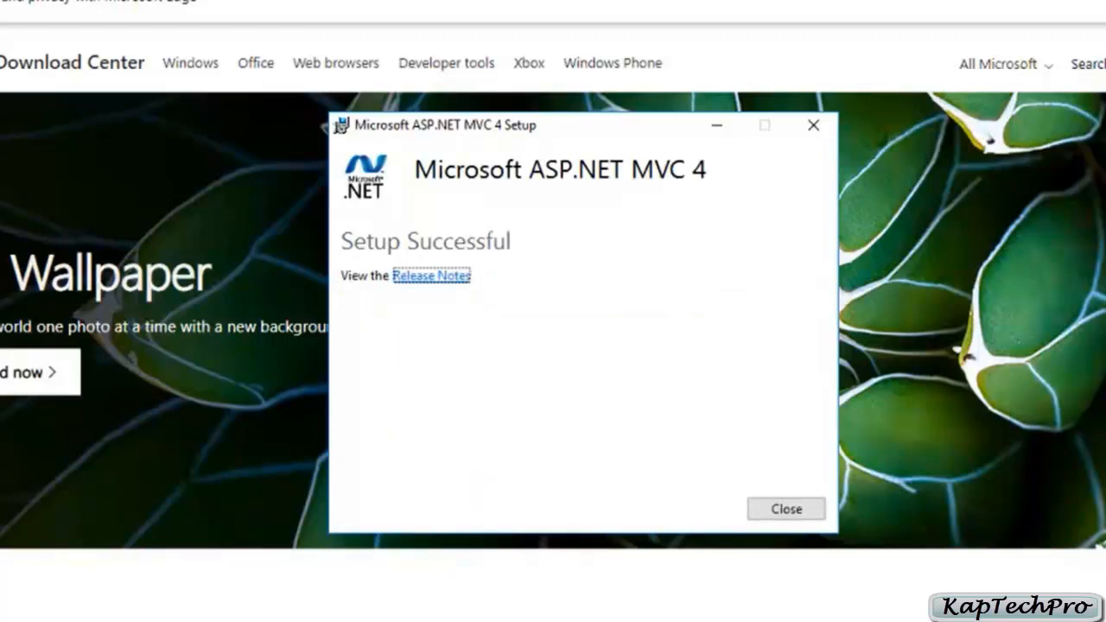
pyautogui.hotkey('alt', 'F4')
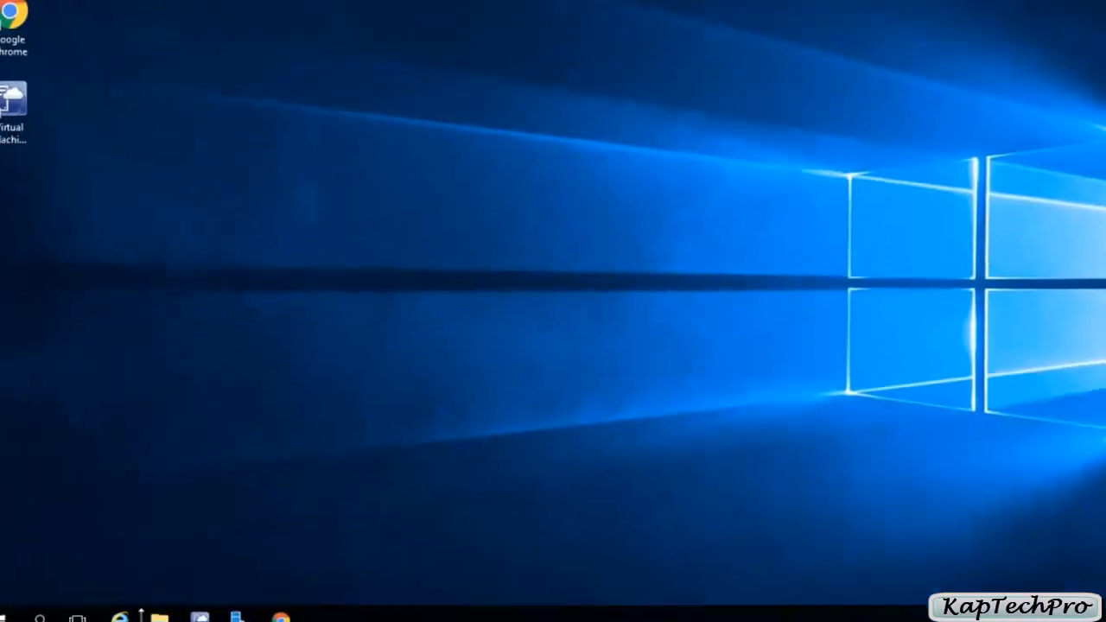
# Step: In File Explorer, mount the SCO_2019 disk image from the System Center Orchestrator 2019 folder on New Volume (E:)
pyautogui.click(177, 606)
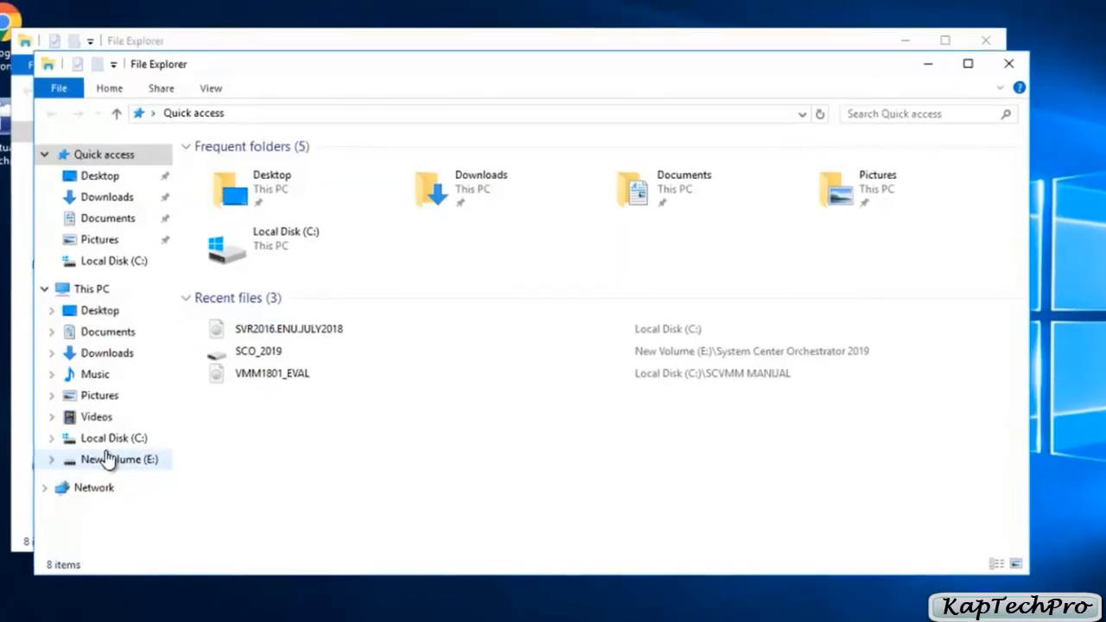
pyautogui.click(107, 456)
pyautogui.doubleClick(336, 170)
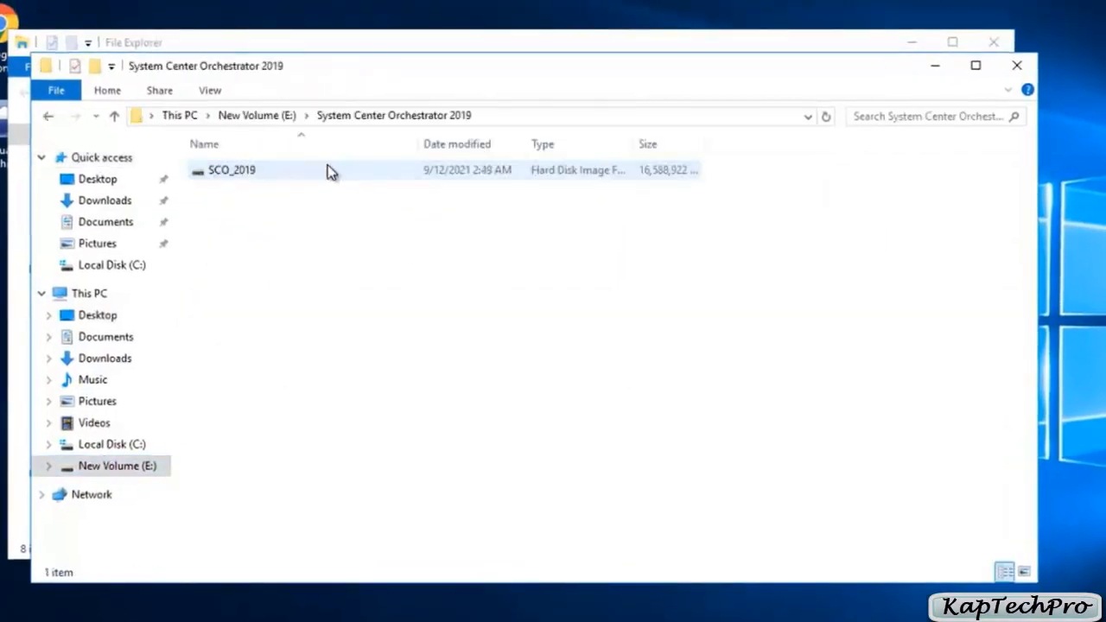
pyautogui.rightClick(247, 173)
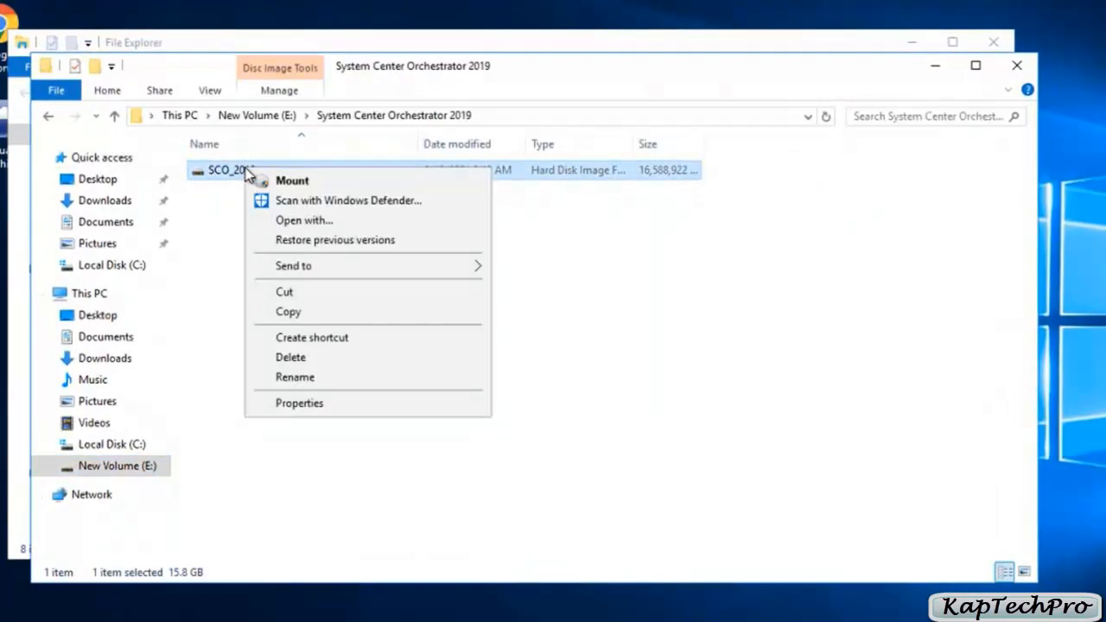
pyautogui.click(310, 180)
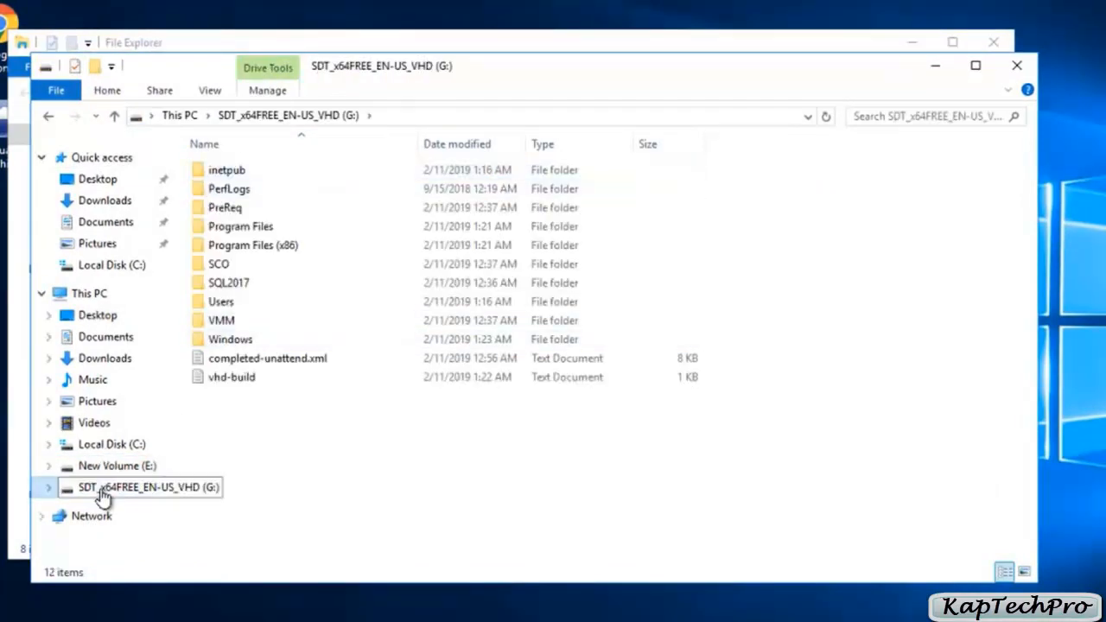
# Step: Run SetupOrchestrator as administrator from the SCO folder on the mounted G: drive
pyautogui.doubleClick(258, 266)
pyautogui.scroll(-3, 267, 406)
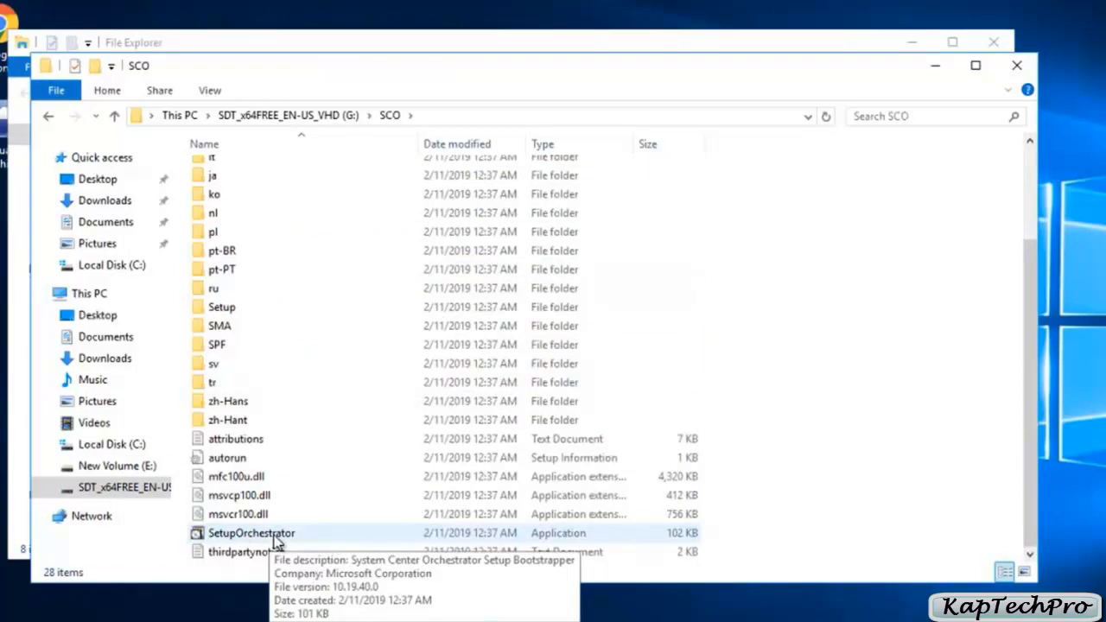
pyautogui.click(277, 541)
pyautogui.rightClick(277, 541)
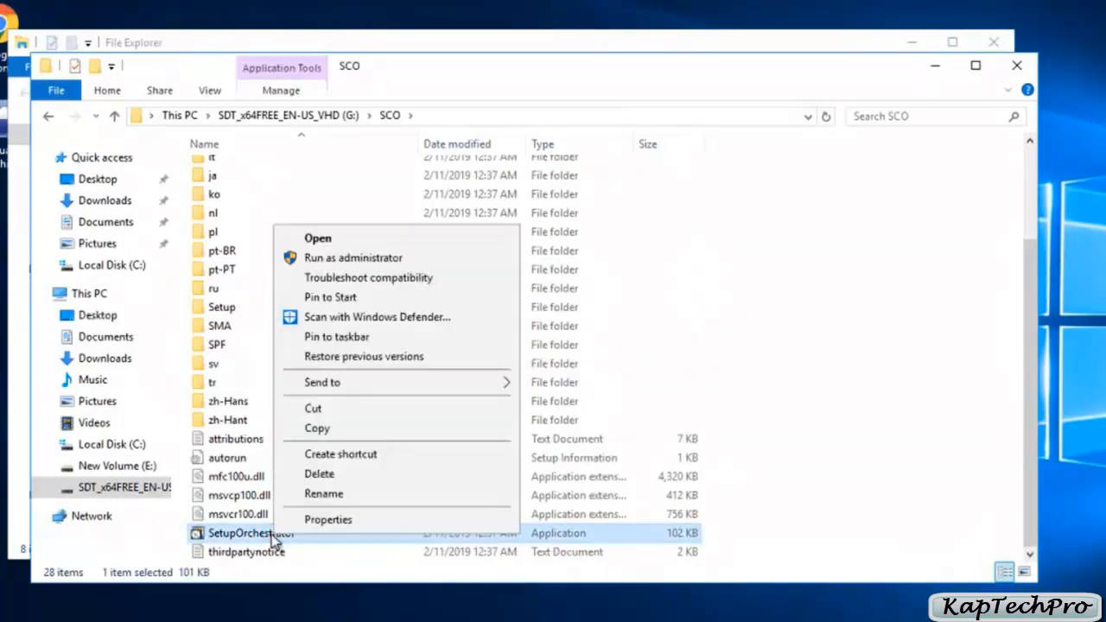
pyautogui.click(315, 257)
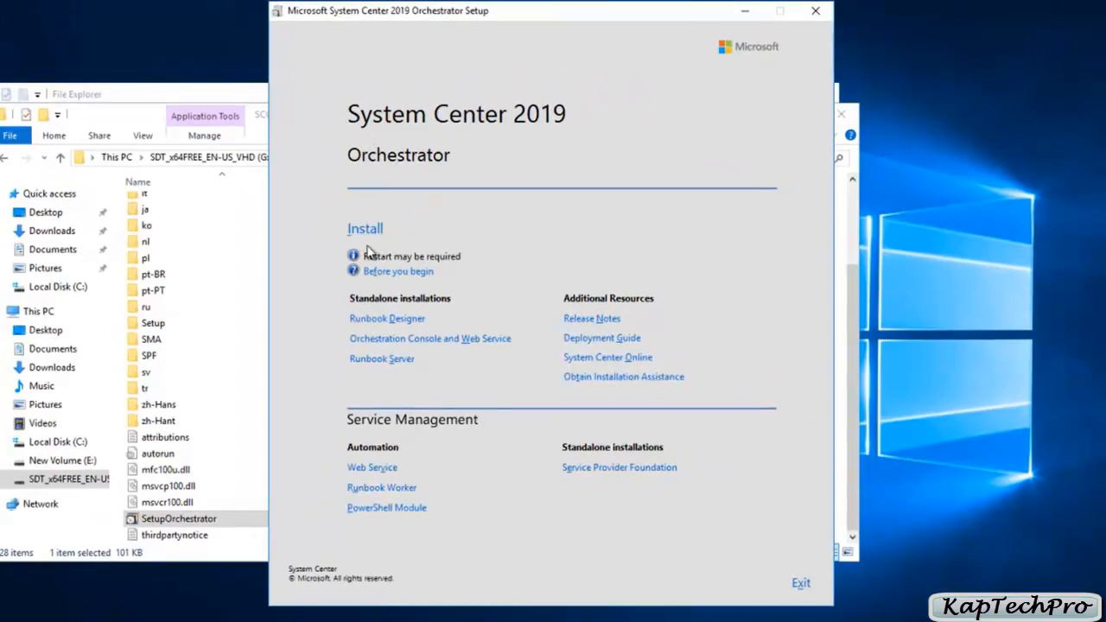
# Step: Start the standalone Service Provider Foundation installation, accept the license terms, and continue past the diagnostic data notice to the prerequisite checks
pyautogui.click(617, 471)
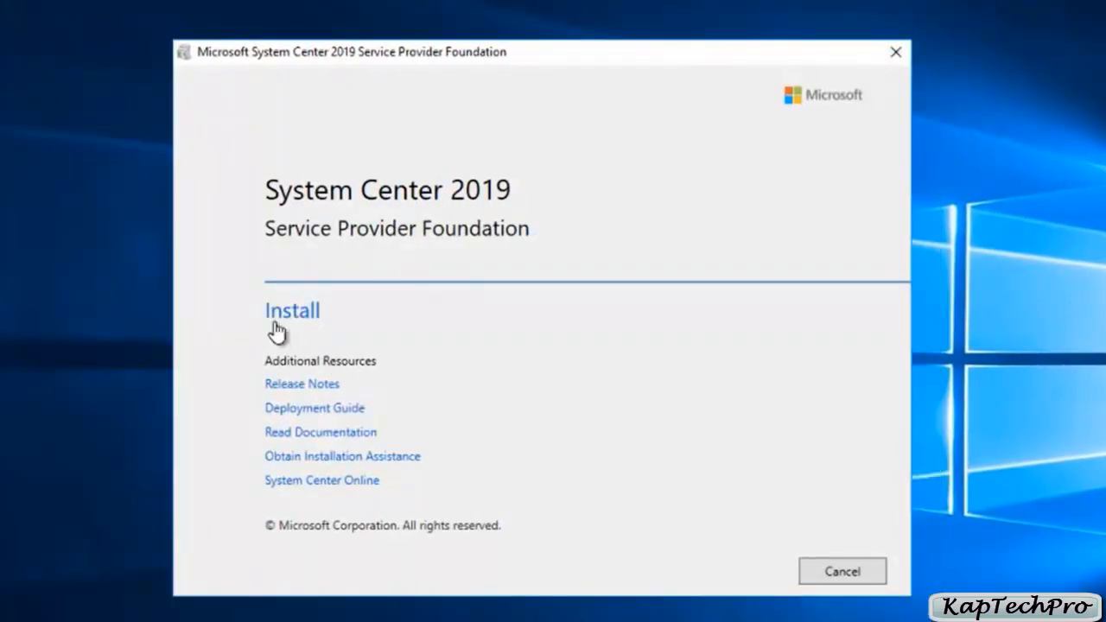
pyautogui.click(300, 310)
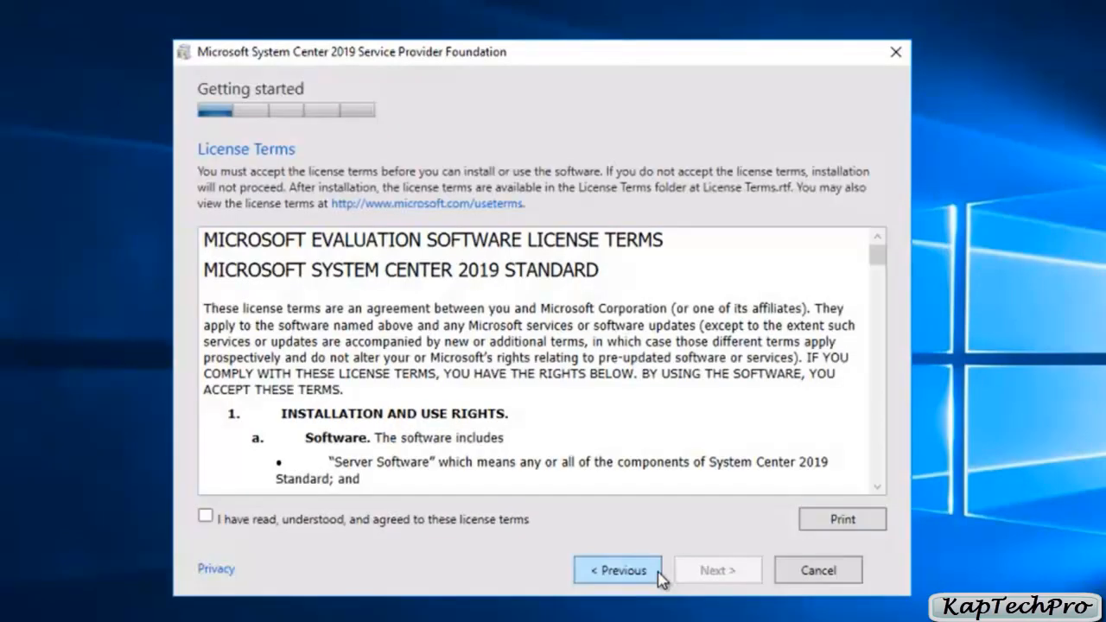
pyautogui.click(209, 517)
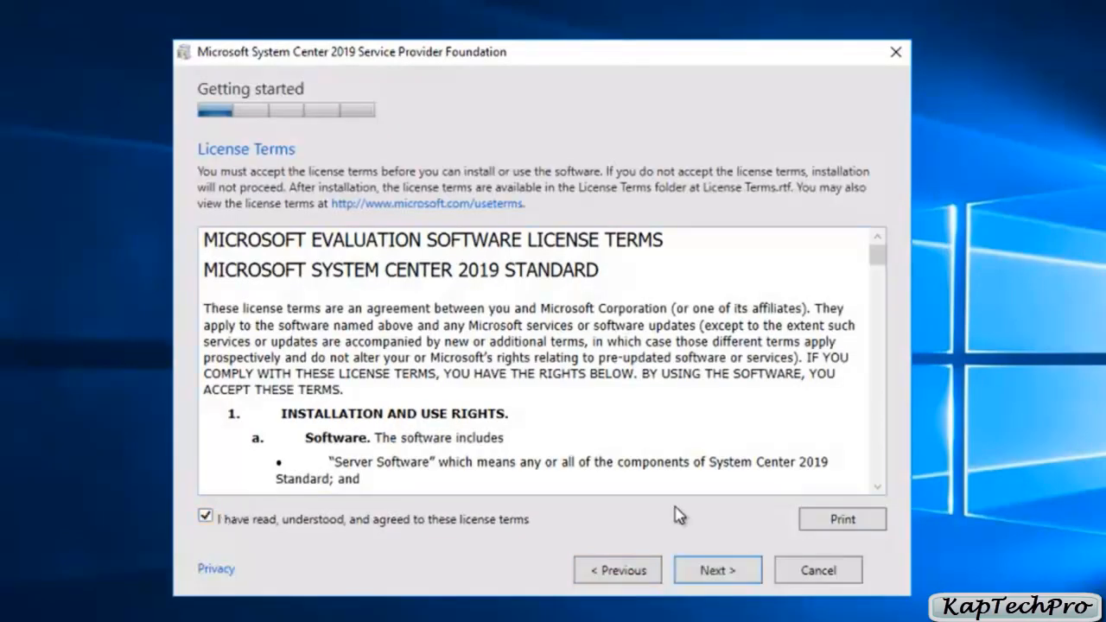
pyautogui.click(722, 573)
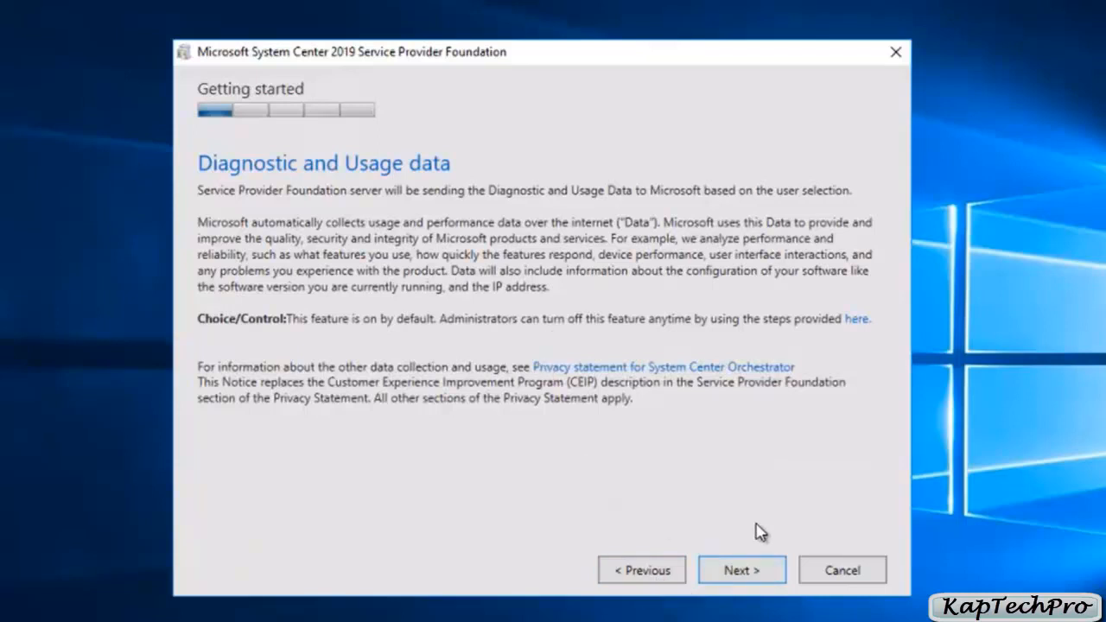
pyautogui.click(753, 576)
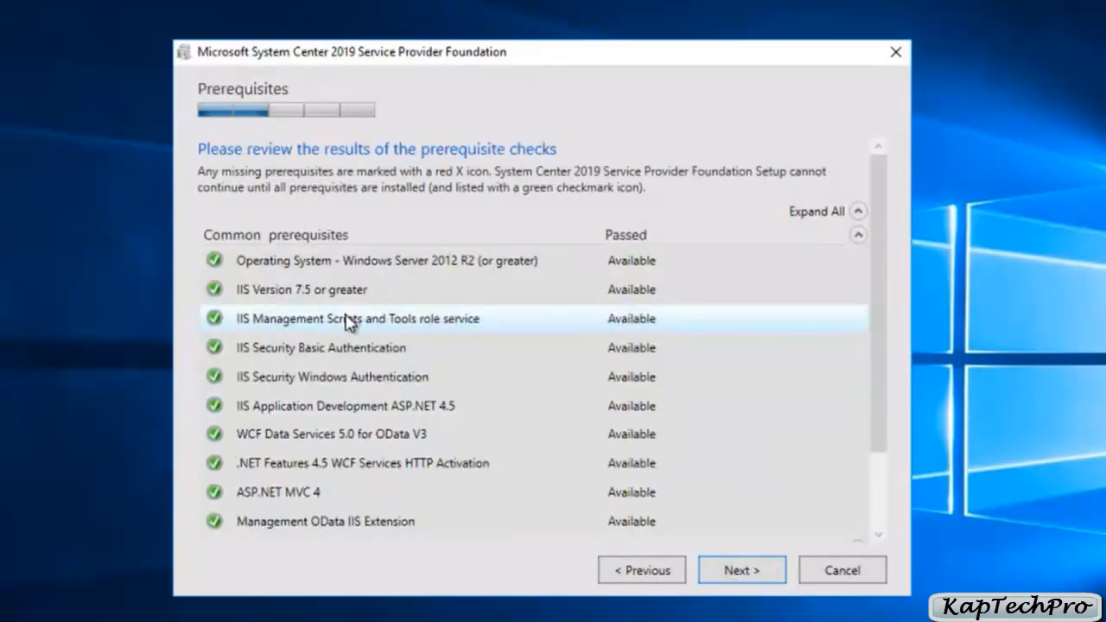
# Step: Review all common and Virtual Machine Manager web service prerequisite results, and continue to the database server configuration
pyautogui.moveTo(876, 294); pyautogui.dragTo(890, 389)
pyautogui.scroll(2, 893, 334)
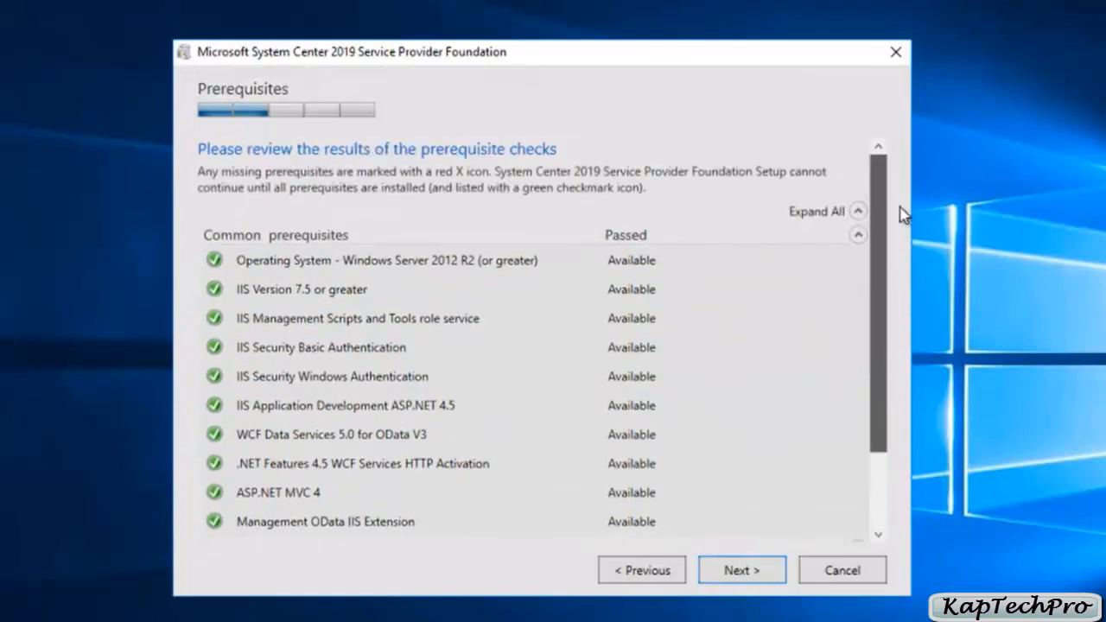
pyautogui.scroll(-1, 903, 212)
pyautogui.scroll(-1, 907, 323)
pyautogui.scroll(3, 909, 268)
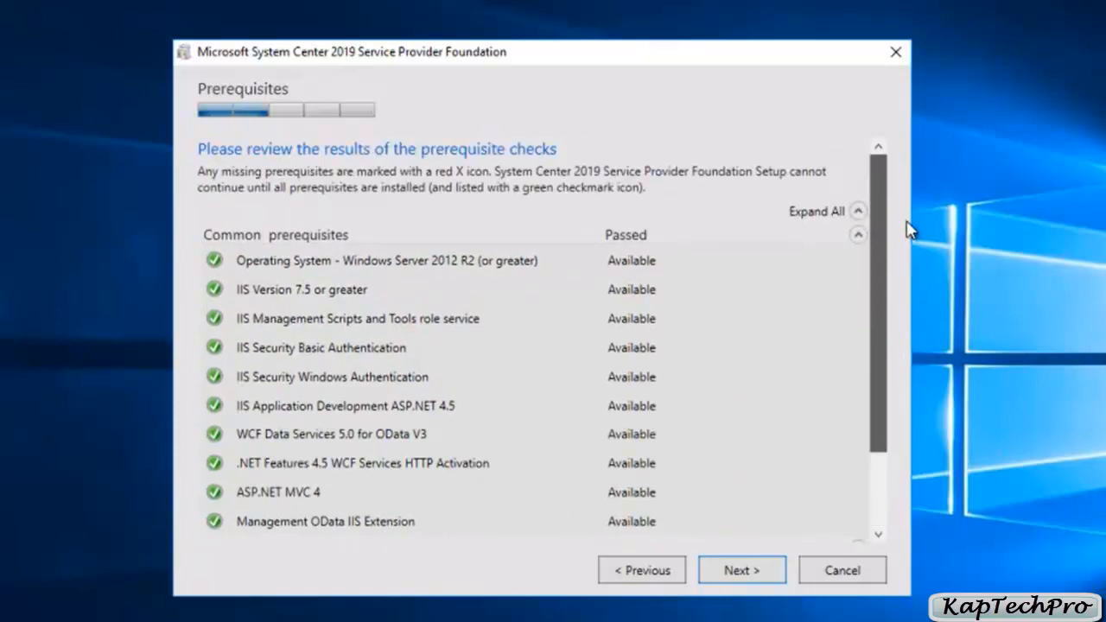
pyautogui.scroll(-2, 901, 259)
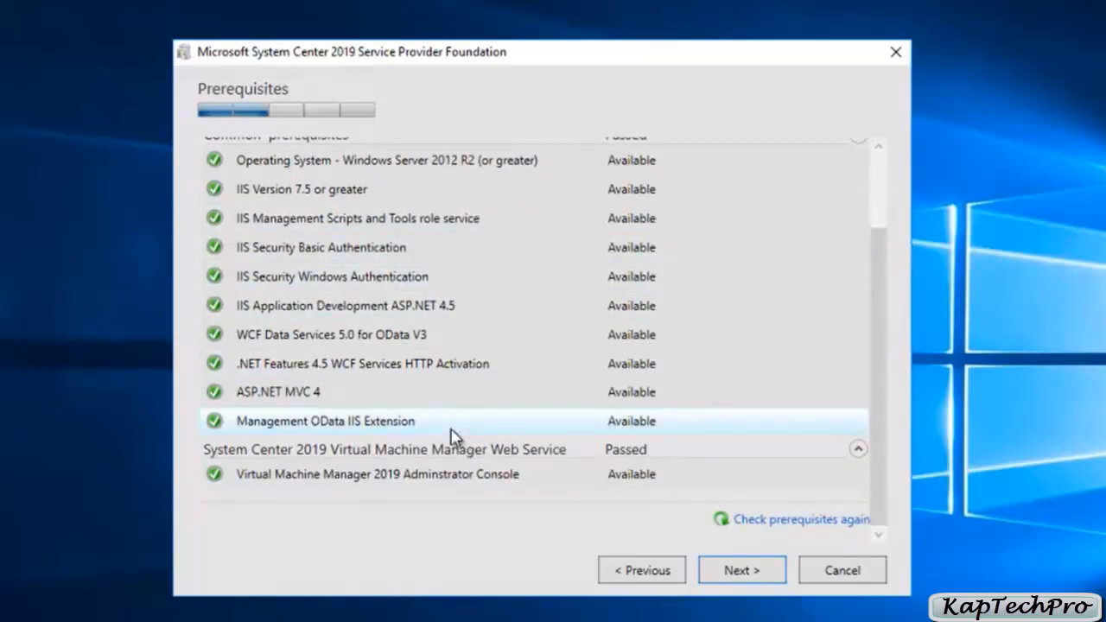
pyautogui.scroll(1, 894, 270)
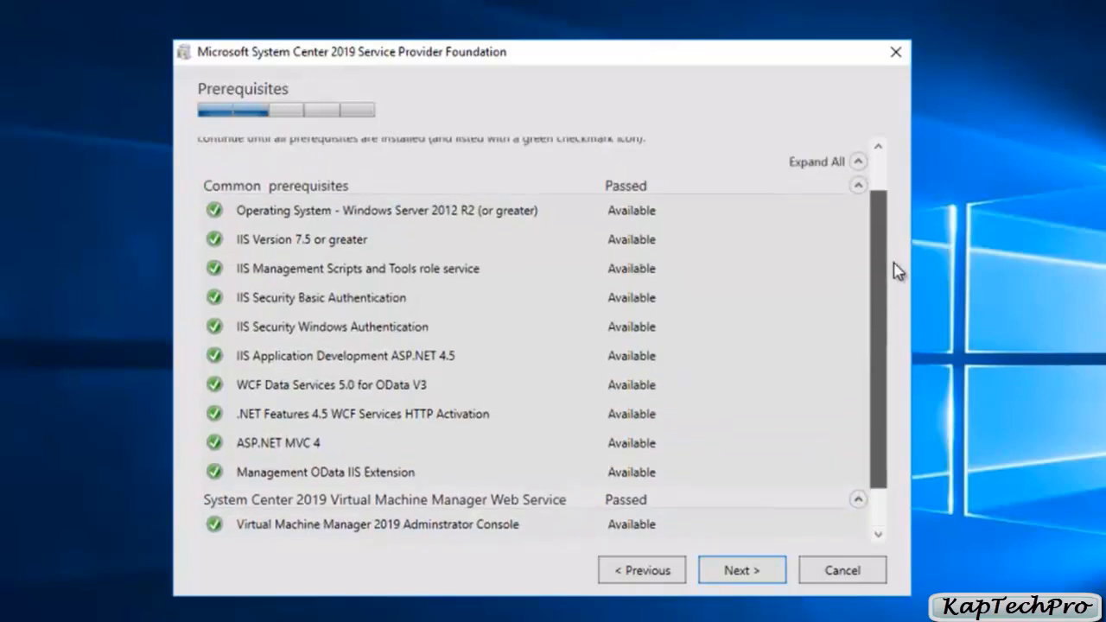
pyautogui.scroll(-1, 894, 270)
pyautogui.click(724, 579)
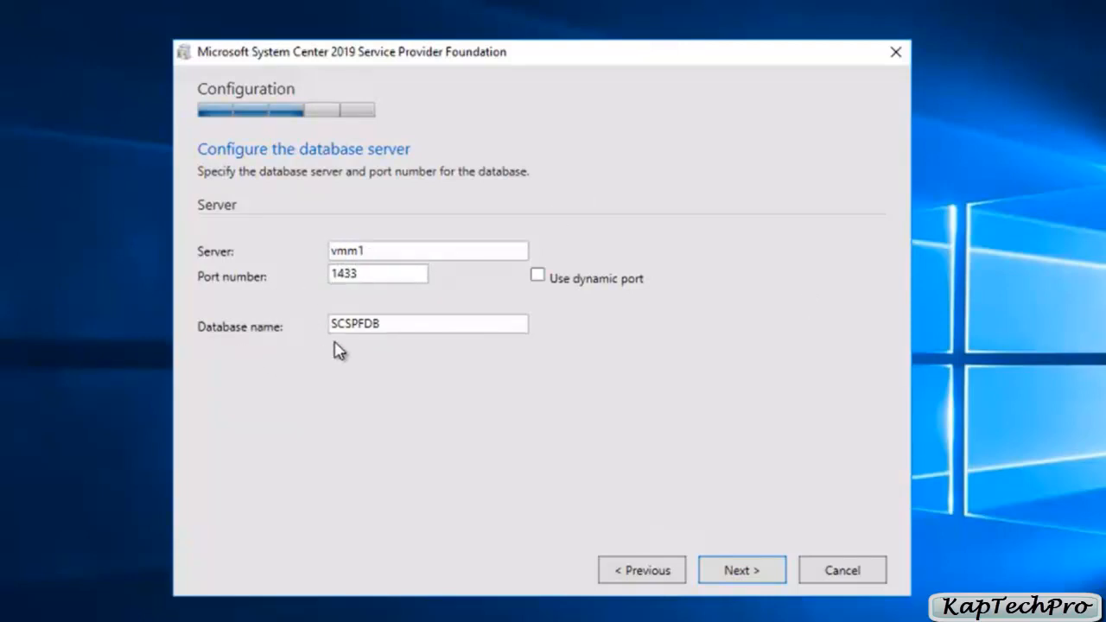
# Step: Accept database server vmm1, port 1433 and database SCSPFDB, and keep SPF files in C:\inetpub on port 8090 with a self-signed certificate
pyautogui.click(737, 575)
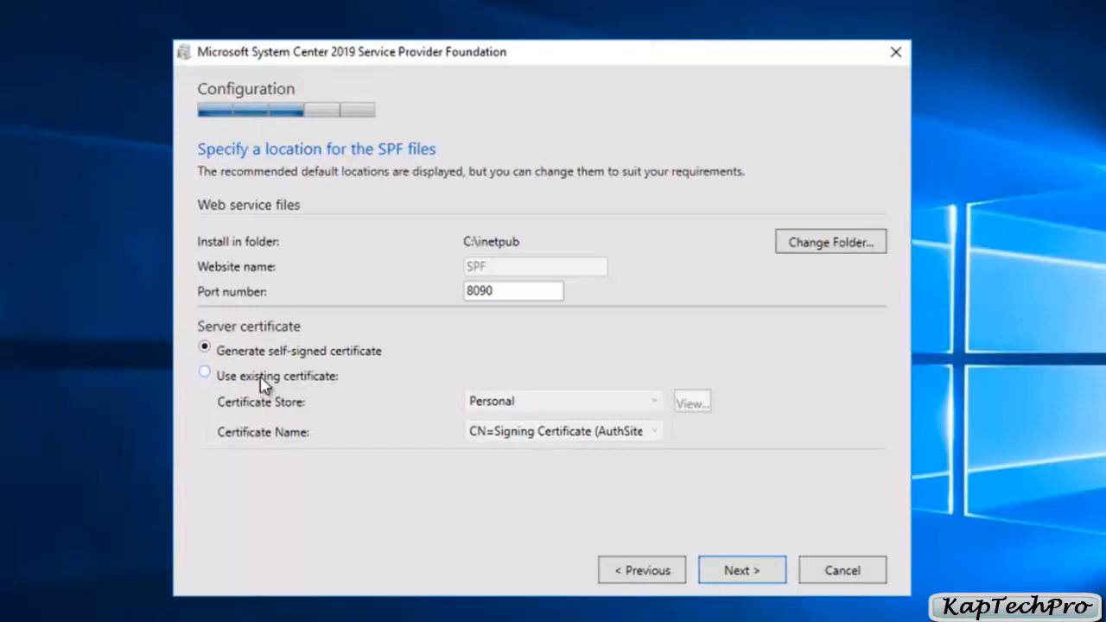
pyautogui.click(738, 572)
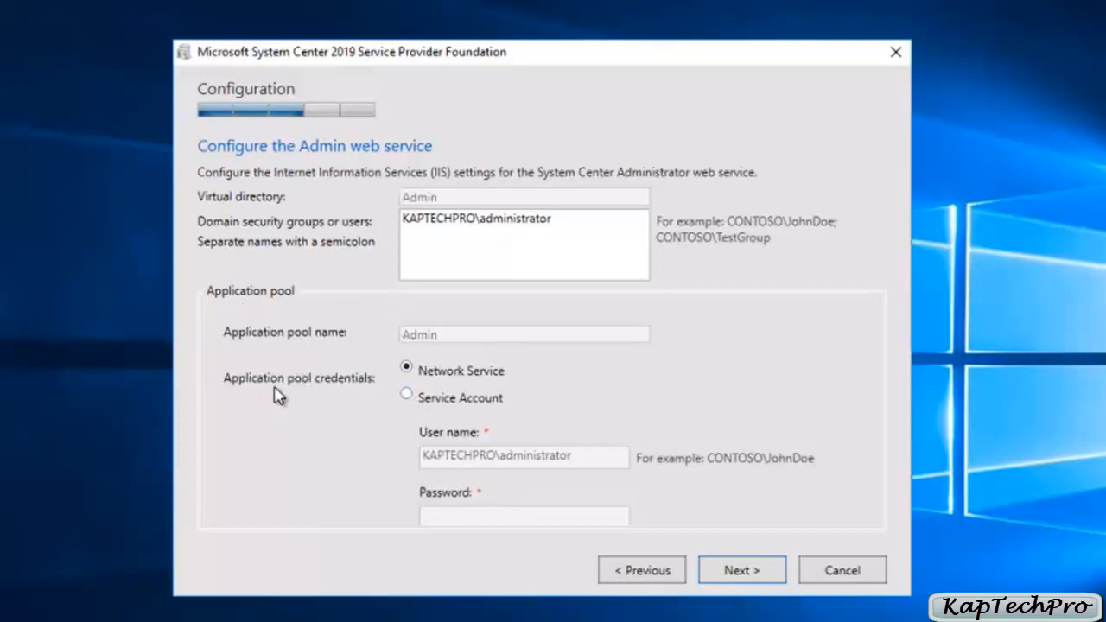
# Step: Run the Admin web service's application pool under the prefilled service account, enter its password, and continue to the Provider web service
pyautogui.click(408, 396)
pyautogui.click(439, 516)
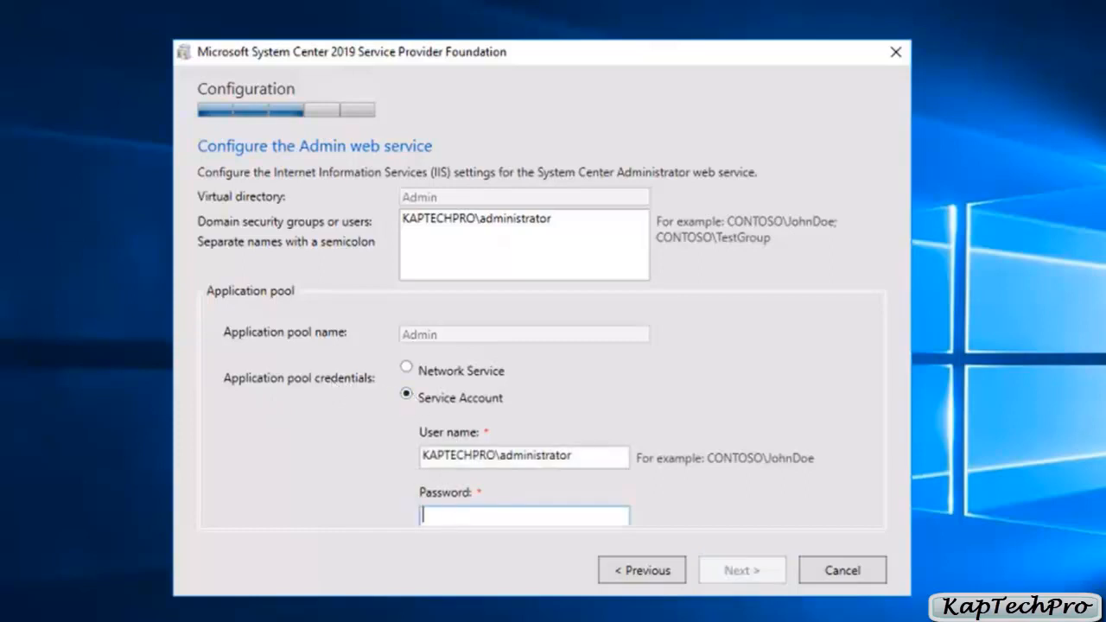
pyautogui.hotkey('ctrl', 'v')
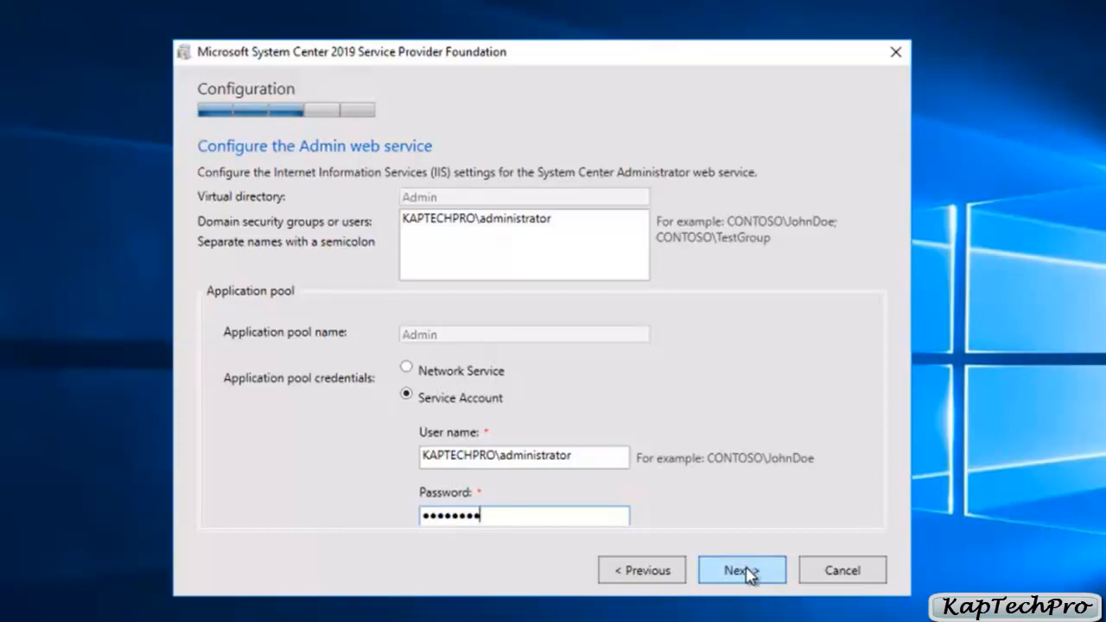
pyautogui.click(744, 572)
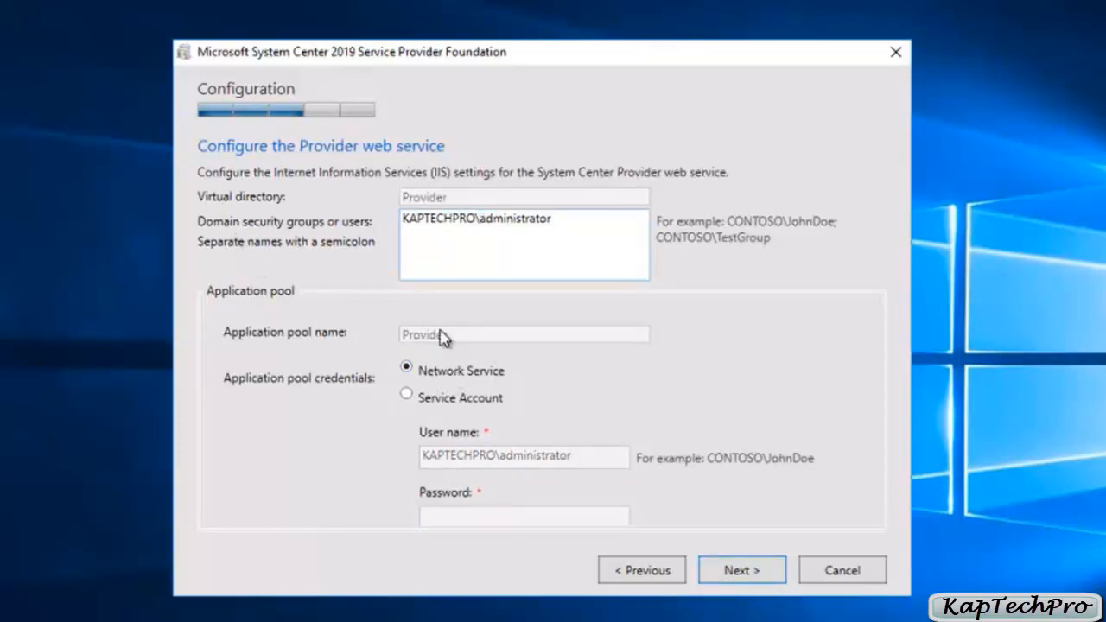
# Step: Set the Provider web service's application pool credentials to Service Account, enter the account password, and continue to the VMM web service
pyautogui.click(407, 397)
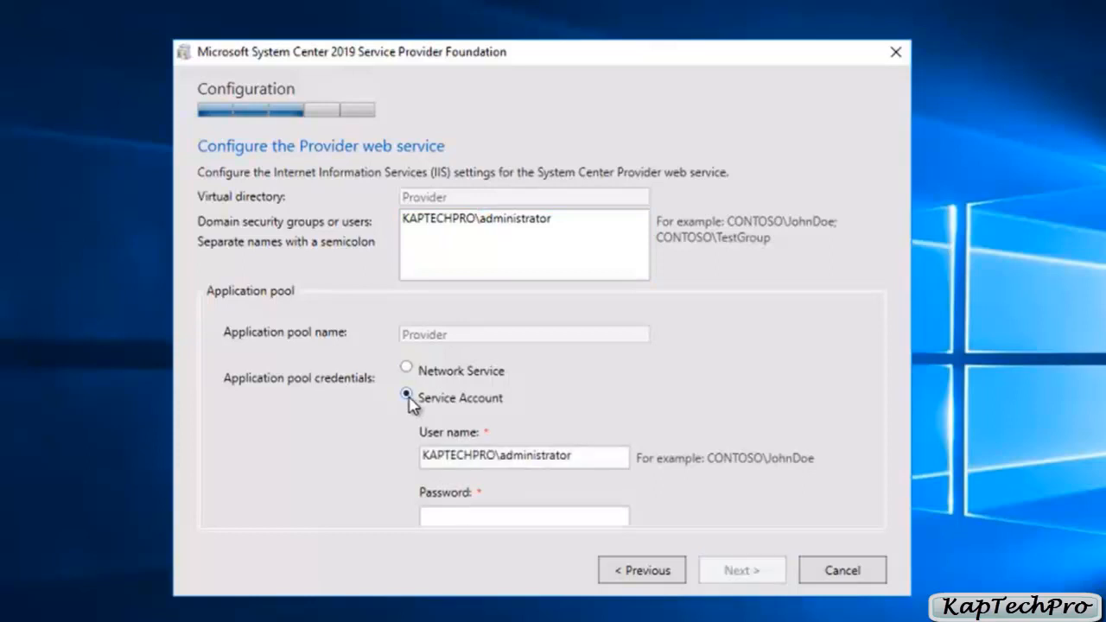
pyautogui.click(469, 515)
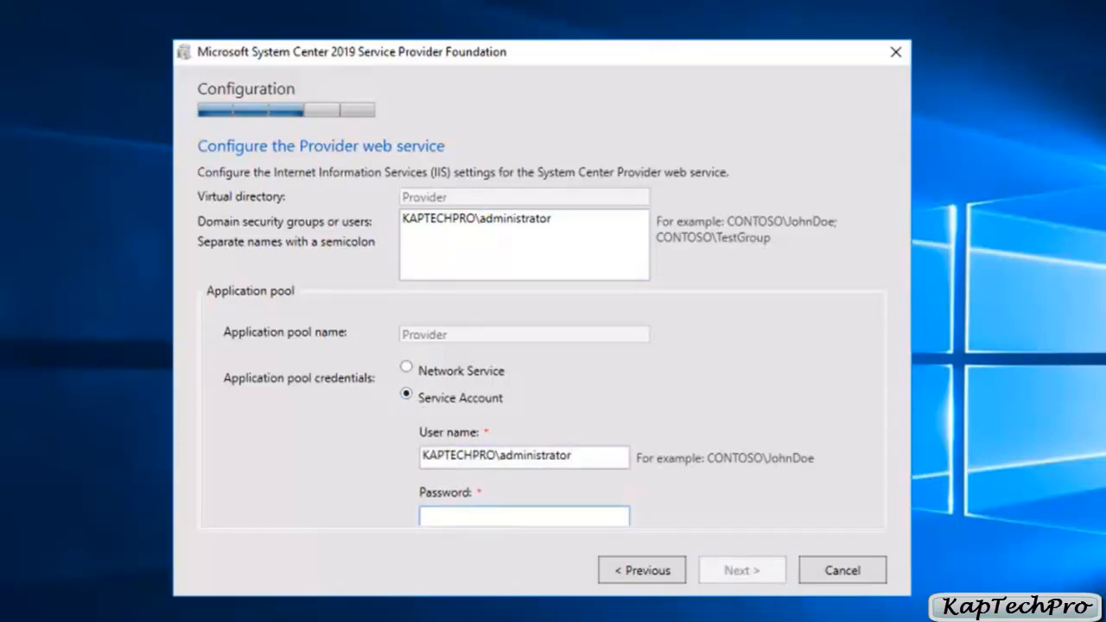
pyautogui.hotkey('ctrl', 'v')
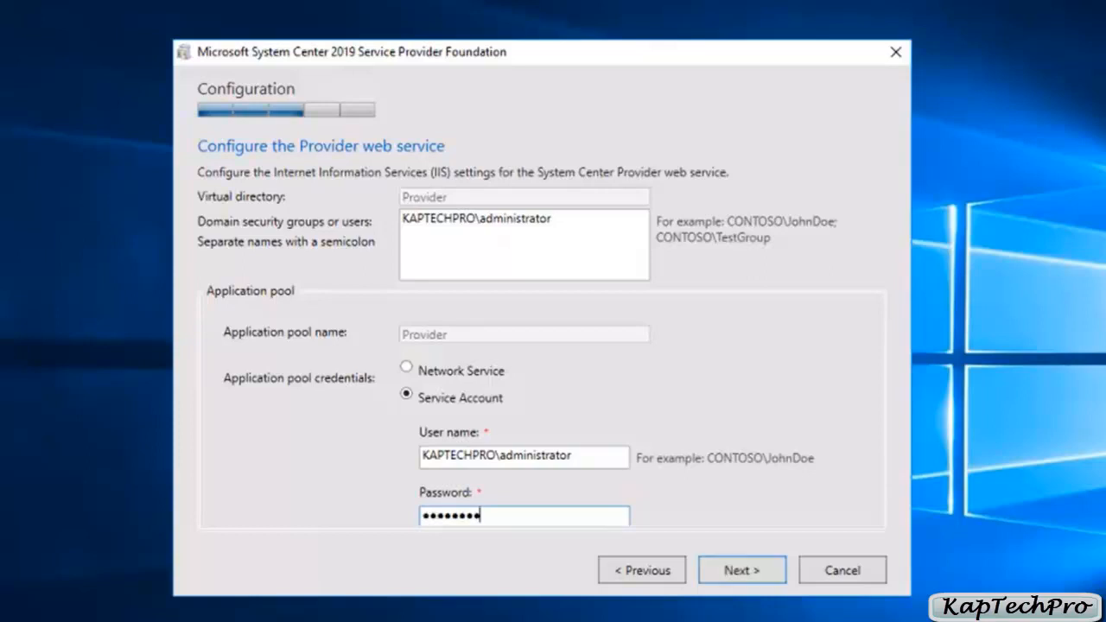
pyautogui.click(755, 579)
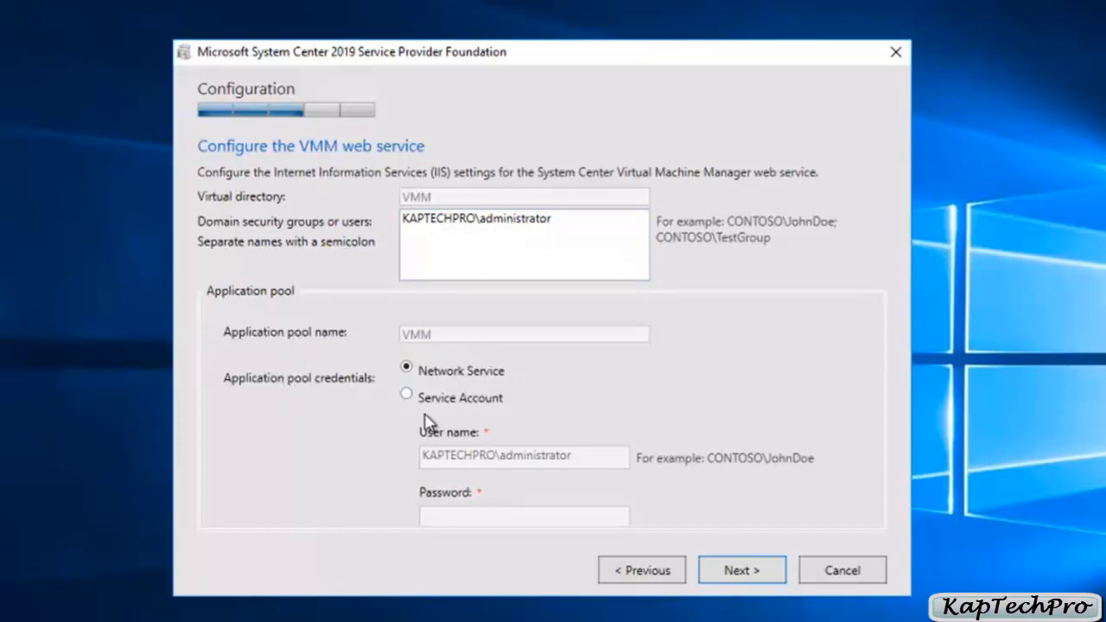
# Step: Set the VMM web service's application pool credentials to Service Account, enter the account password, and continue to the Usage web service
pyautogui.click(408, 394)
pyautogui.write('*********')
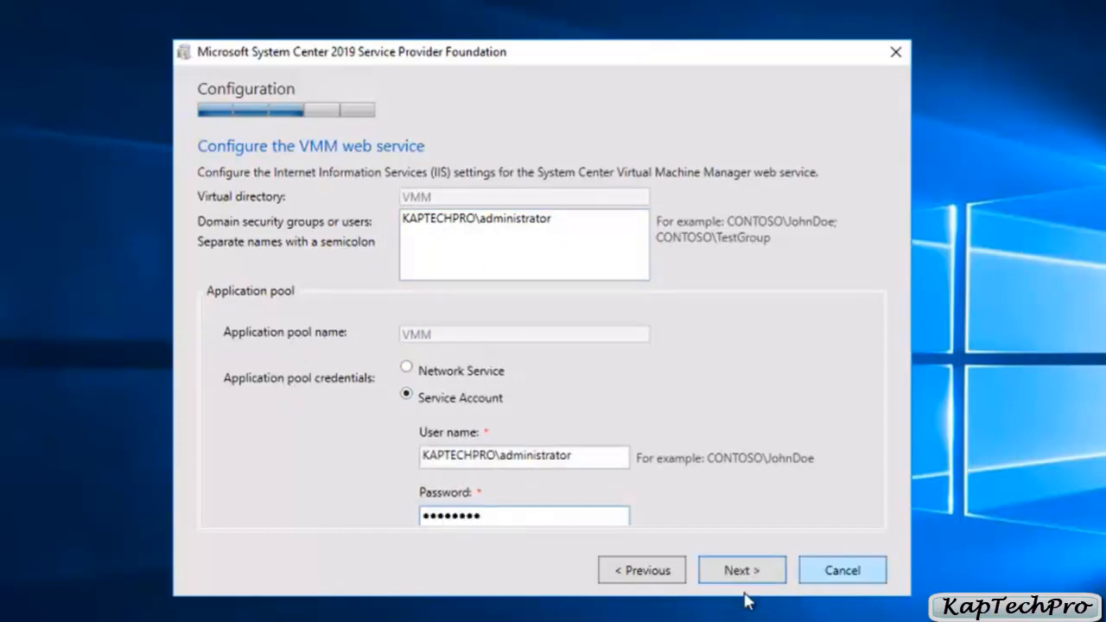
pyautogui.click(743, 578)
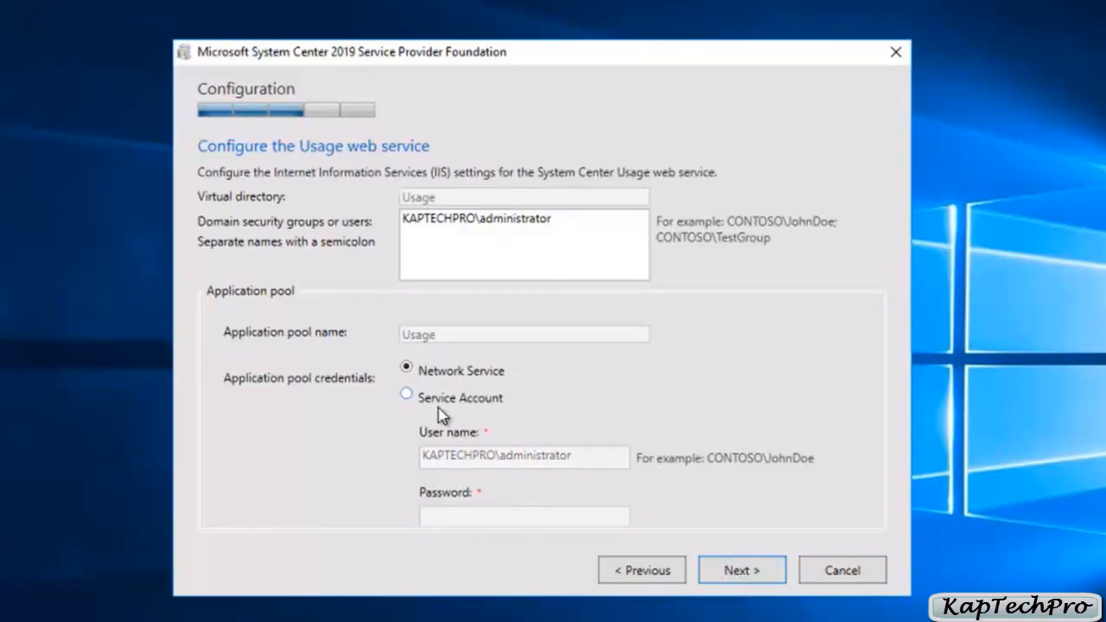
# Step: Set the Usage web service's application pool credentials to Service Account, enter the account password, and continue to the Microsoft Update options
pyautogui.click(408, 395)
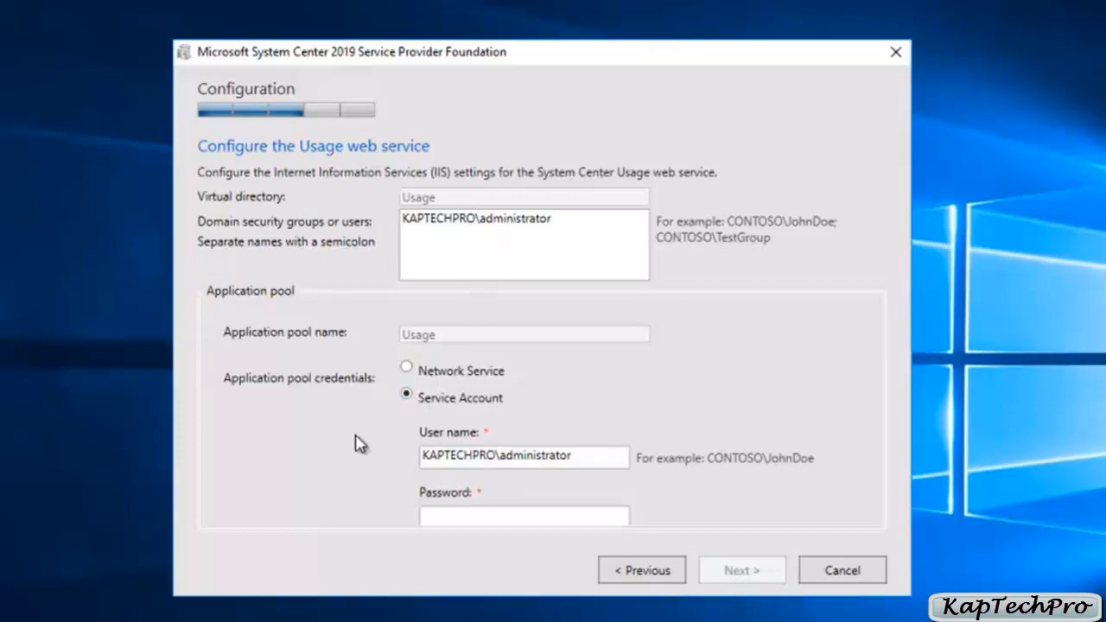
pyautogui.click(483, 513)
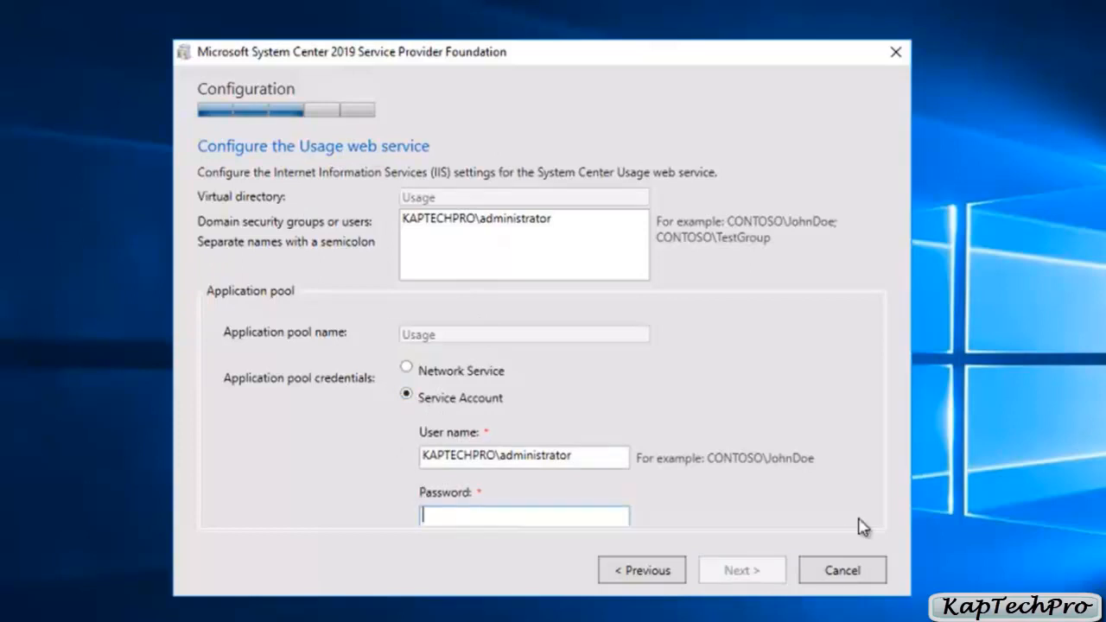
pyautogui.write('••••••••')
pyautogui.click(736, 578)
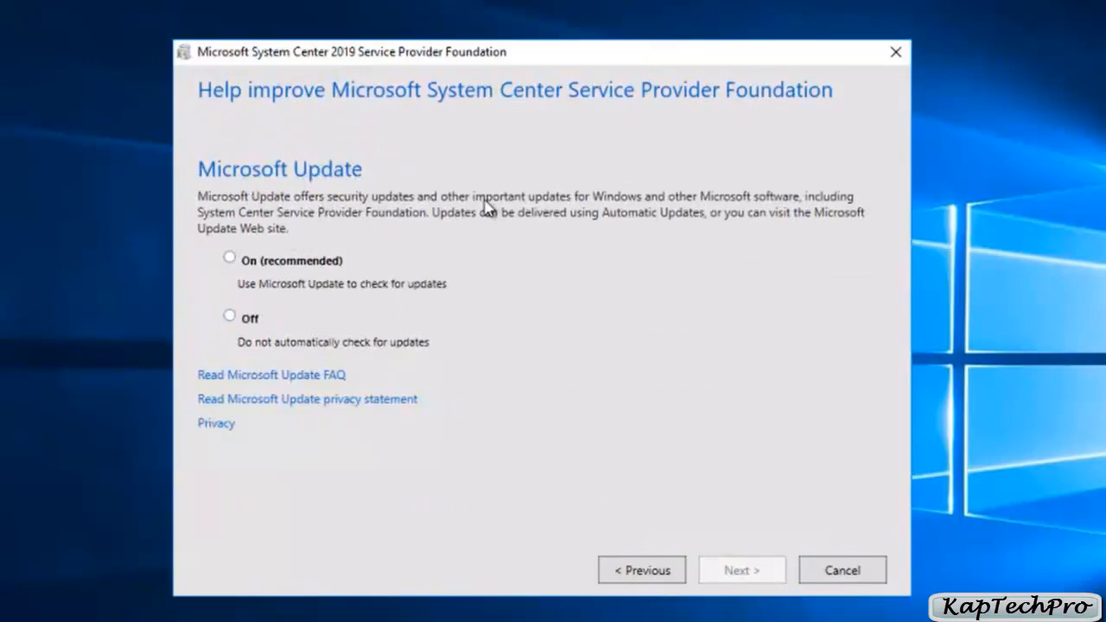
# Step: Turn Microsoft Update off and start the Service Provider Foundation installation from the installation summary
pyautogui.click(231, 316)
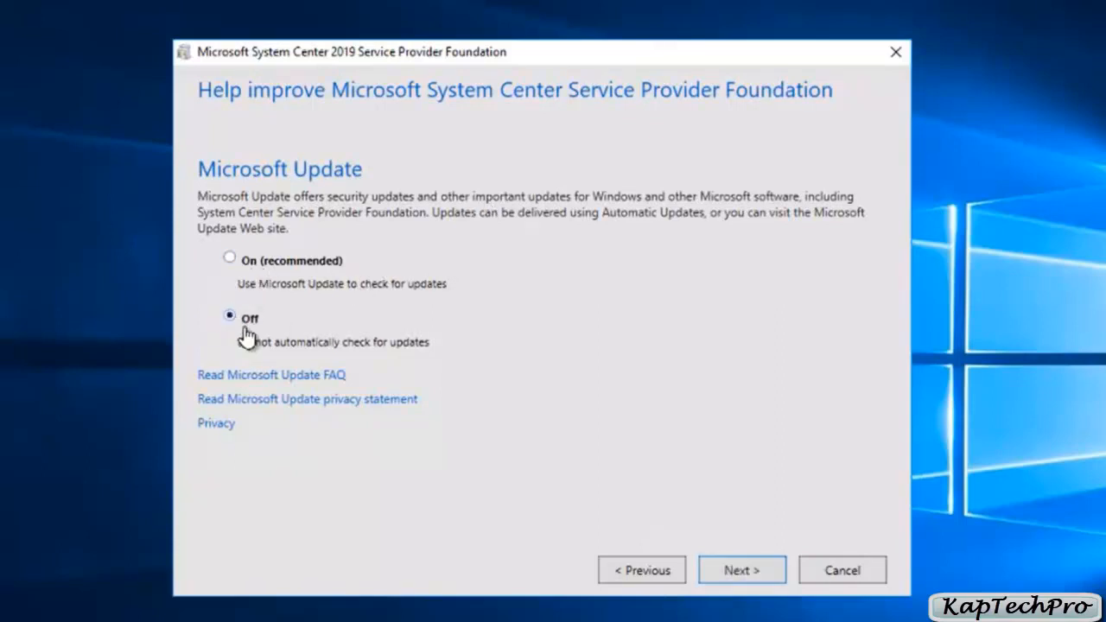
pyautogui.click(739, 570)
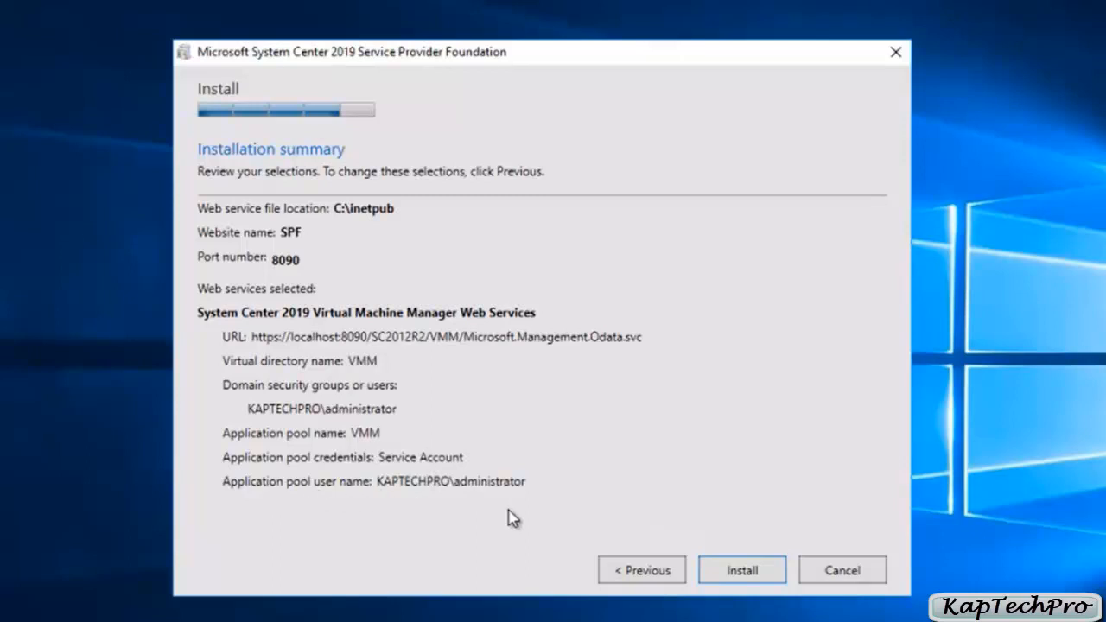
pyautogui.click(741, 577)
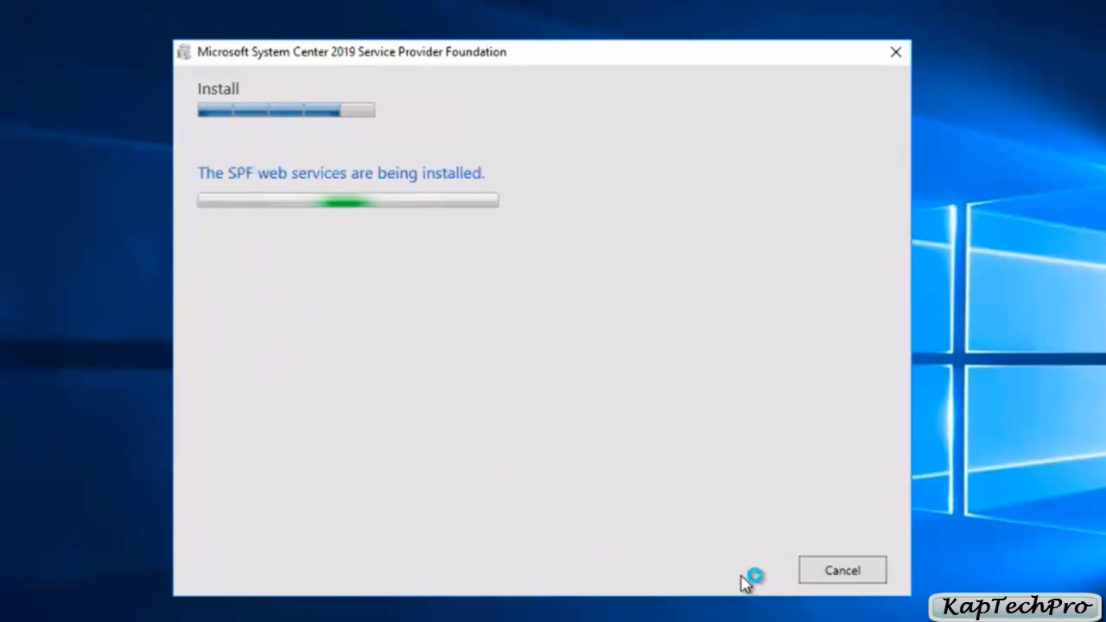